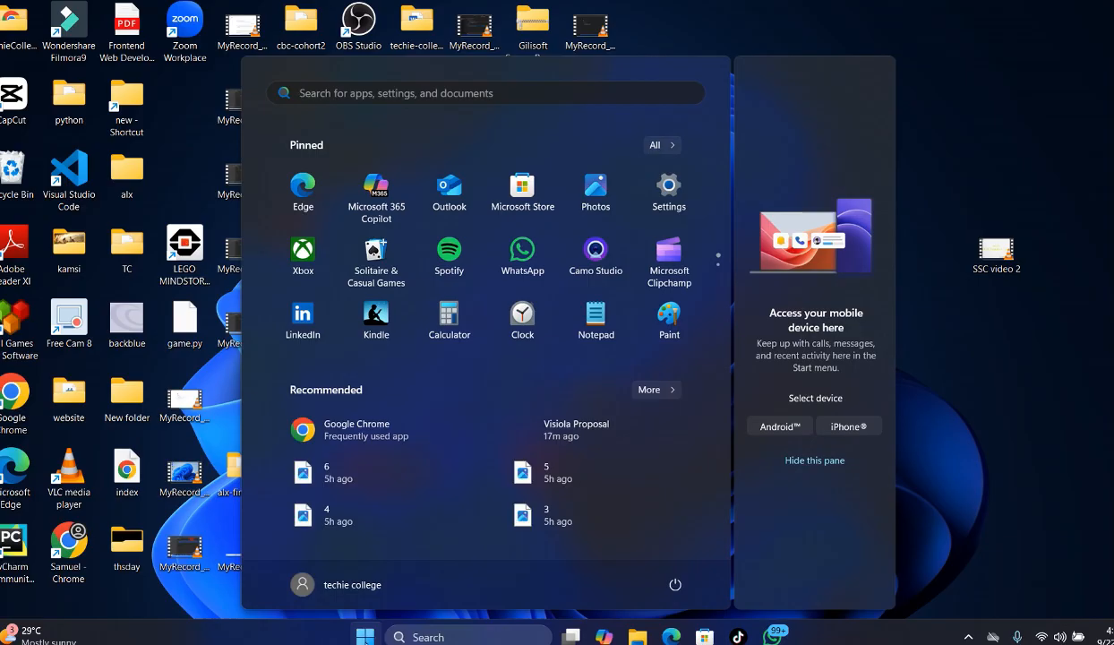
# Step: Launch Excel from Windows search, dismiss the activation wizard, and create a blank workbook
pyautogui.write('ex')
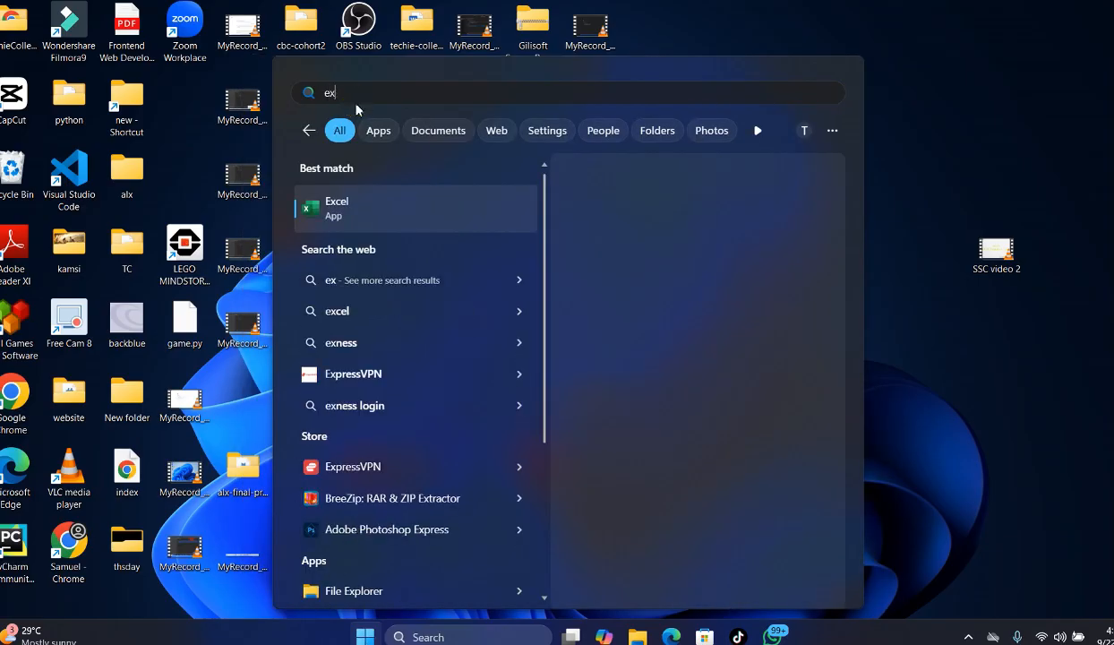
pyautogui.click(605, 319)
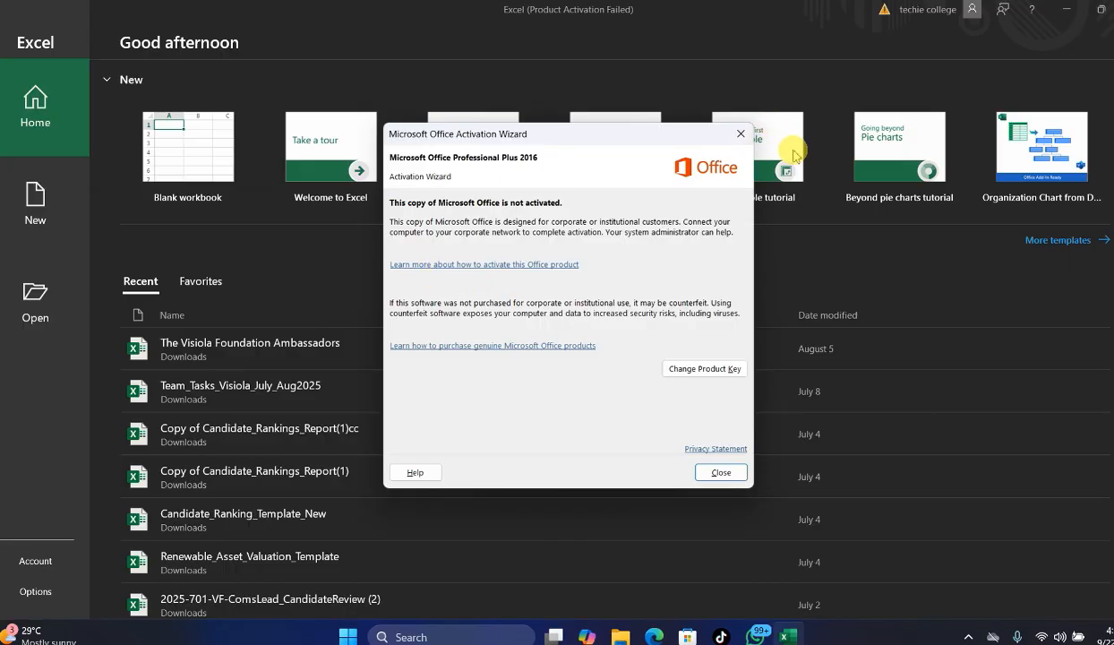
pyautogui.click(741, 134)
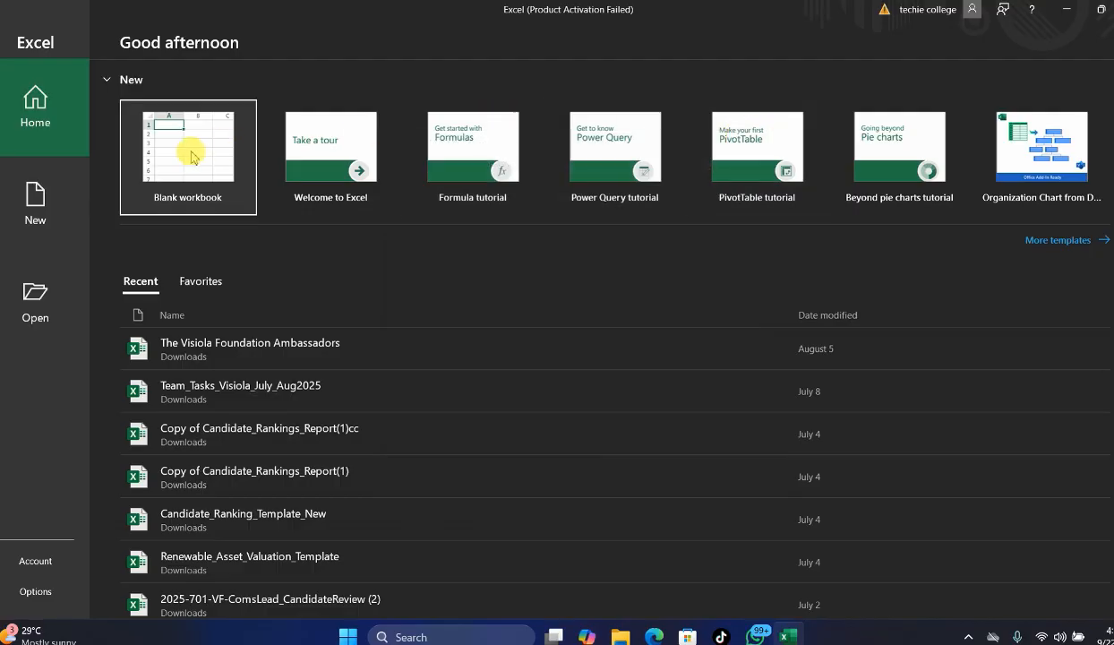
pyautogui.click(190, 156)
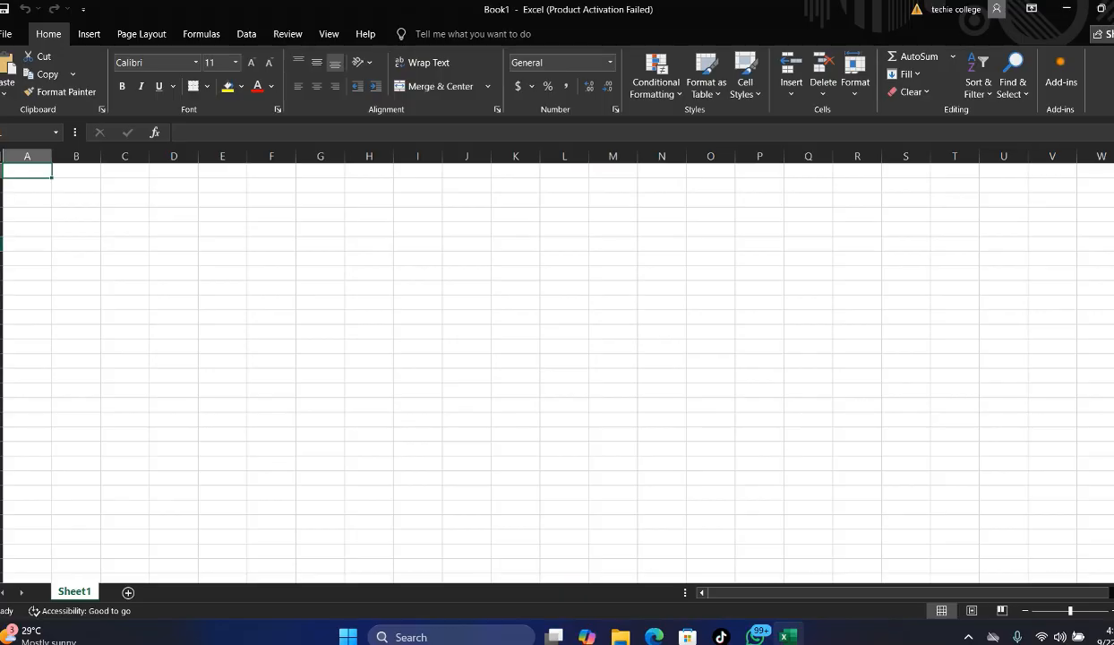
# Step: Highlight columns B and A, row 1, and cells B1 and A1 in turn to examine the sheet's structure
pyautogui.click(79, 158)
pyautogui.click(38, 159)
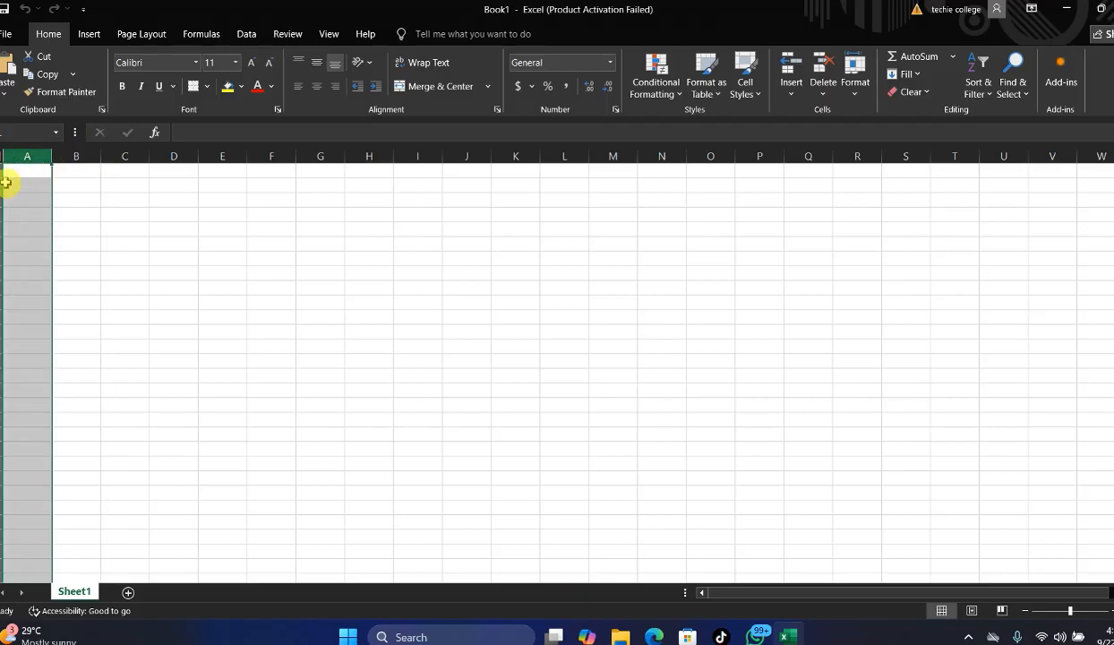
pyautogui.click(1, 170)
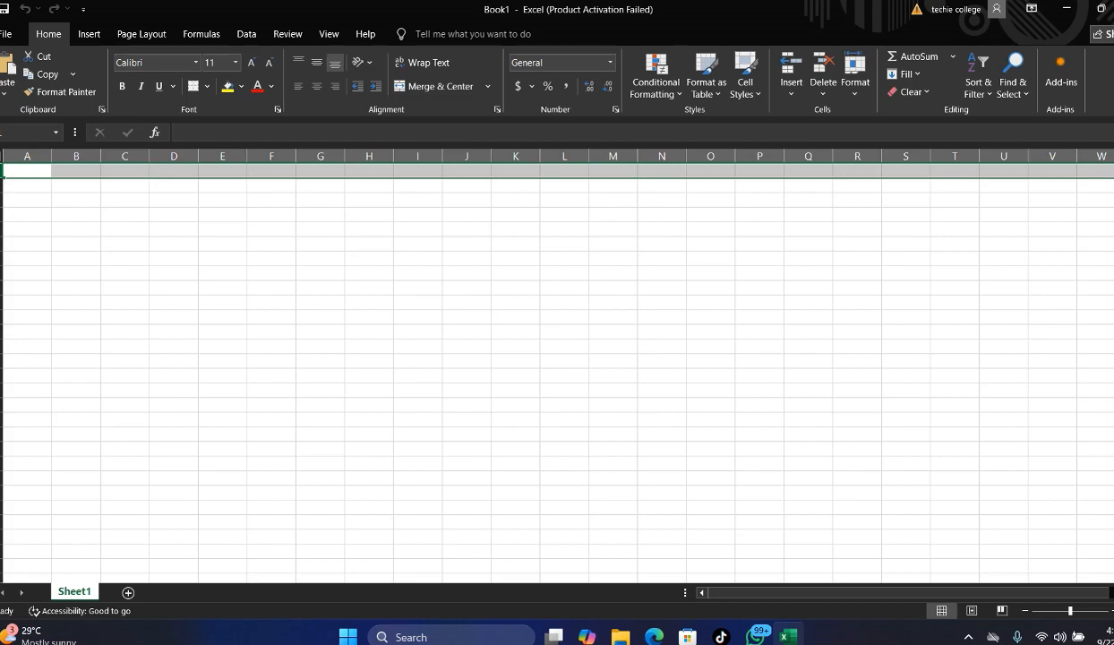
pyautogui.click(75, 173)
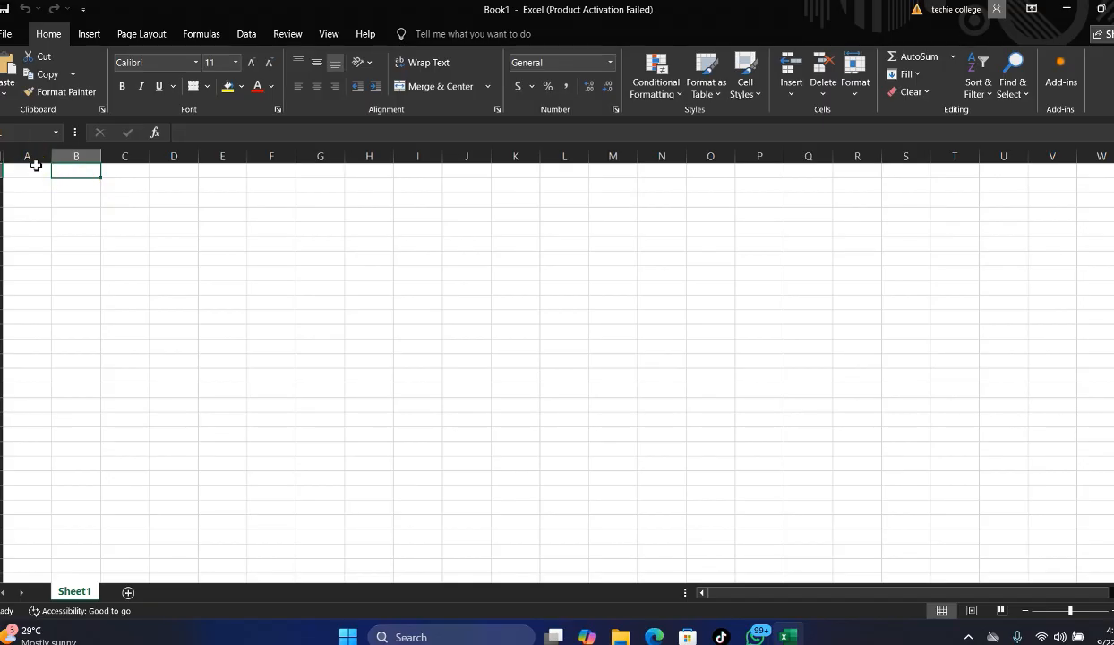
pyautogui.click(36, 167)
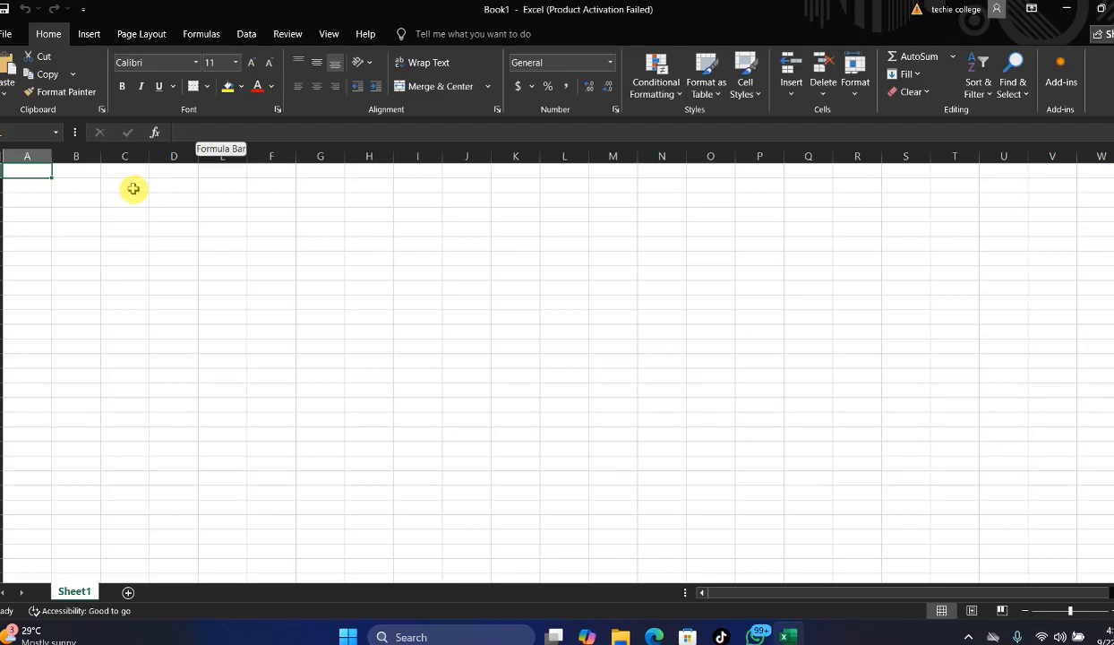
pyautogui.click(93, 187)
pyautogui.write('hhhhhhhhhhh')
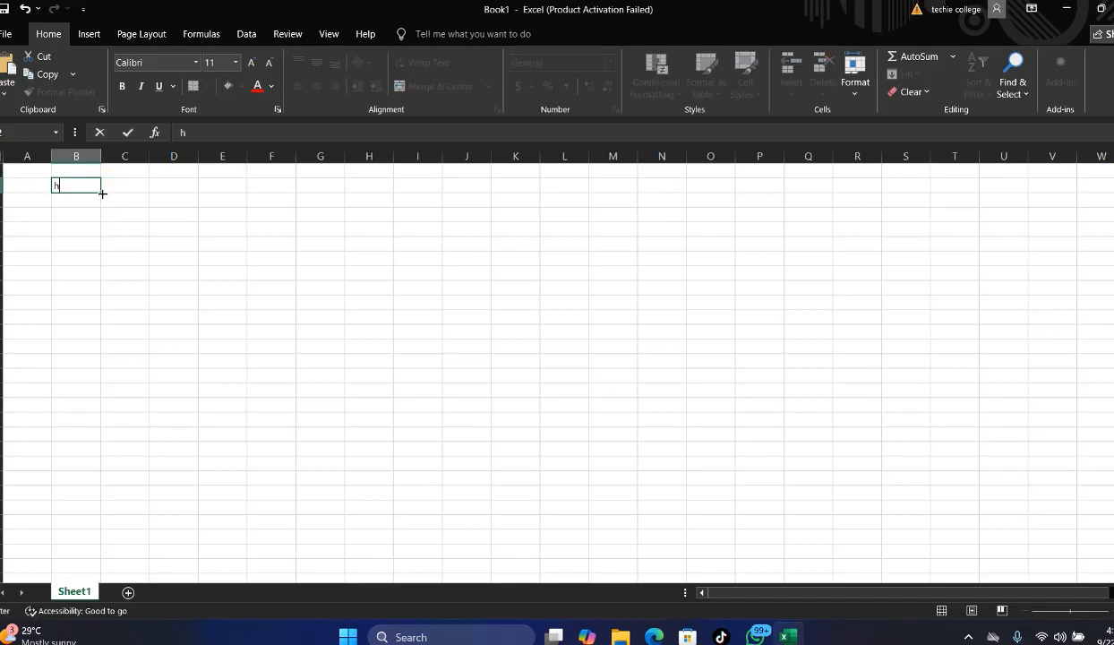
pyautogui.click(103, 191)
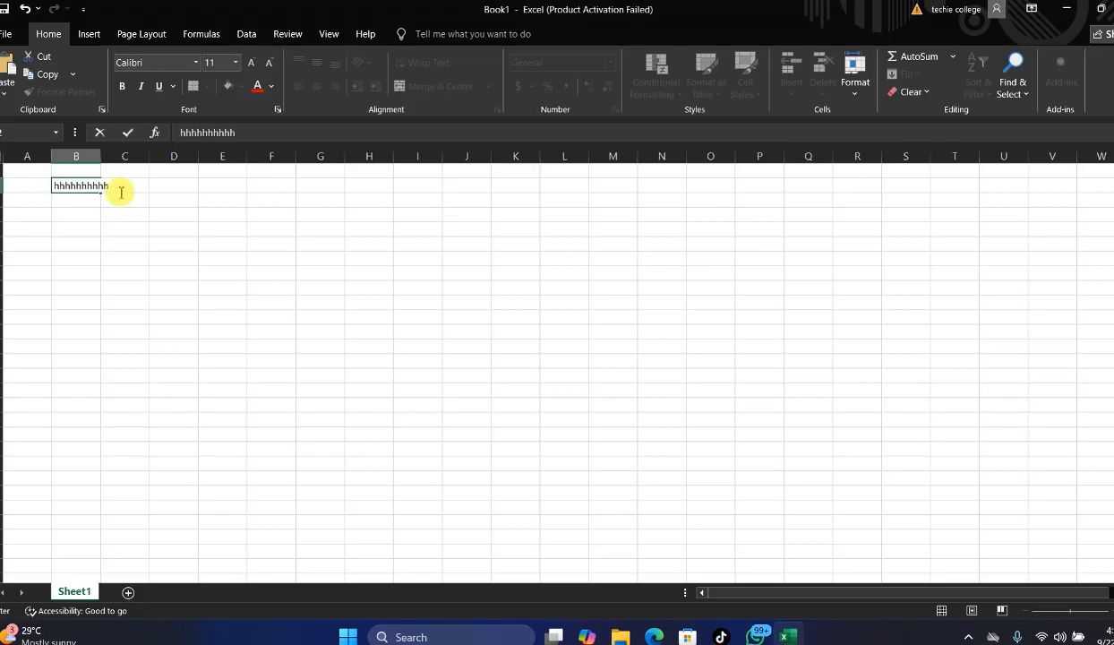
pyautogui.press('BackSpace')
pyautogui.press('BackSpace')
pyautogui.press('BackSpace')
pyautogui.press('BackSpace')
pyautogui.press('BackSpace')
pyautogui.press('BackSpace')
pyautogui.press('BackSpace')
pyautogui.press('BackSpace')
pyautogui.press('BackSpace')
pyautogui.press('BackSpace')
pyautogui.press('BackSpace')
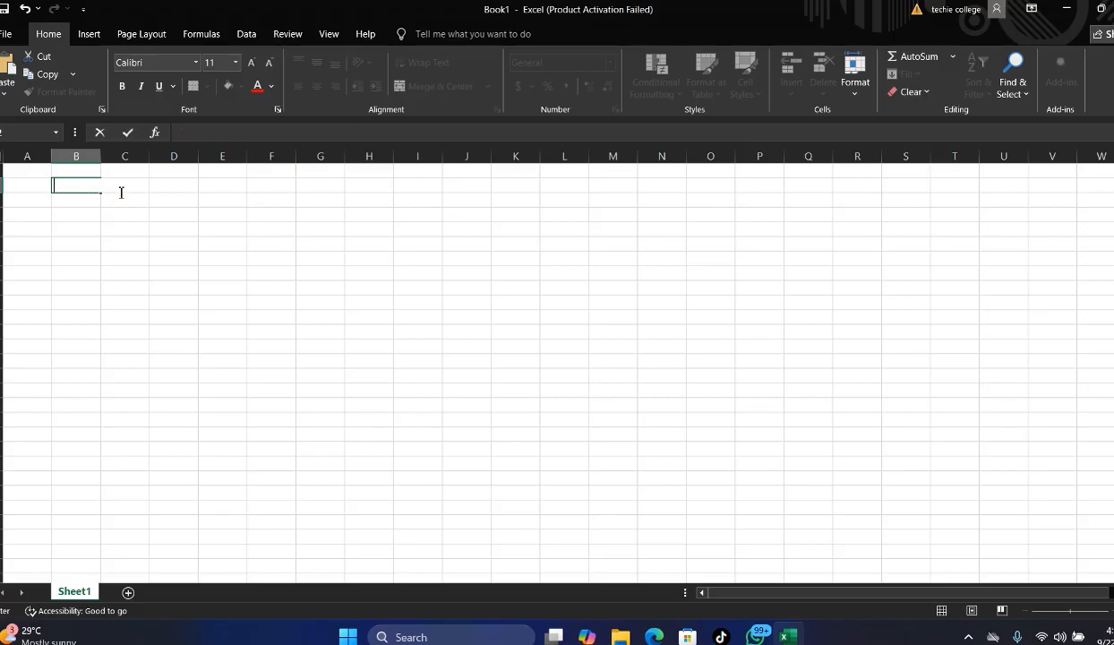
pyautogui.click(91, 34)
pyautogui.click(51, 35)
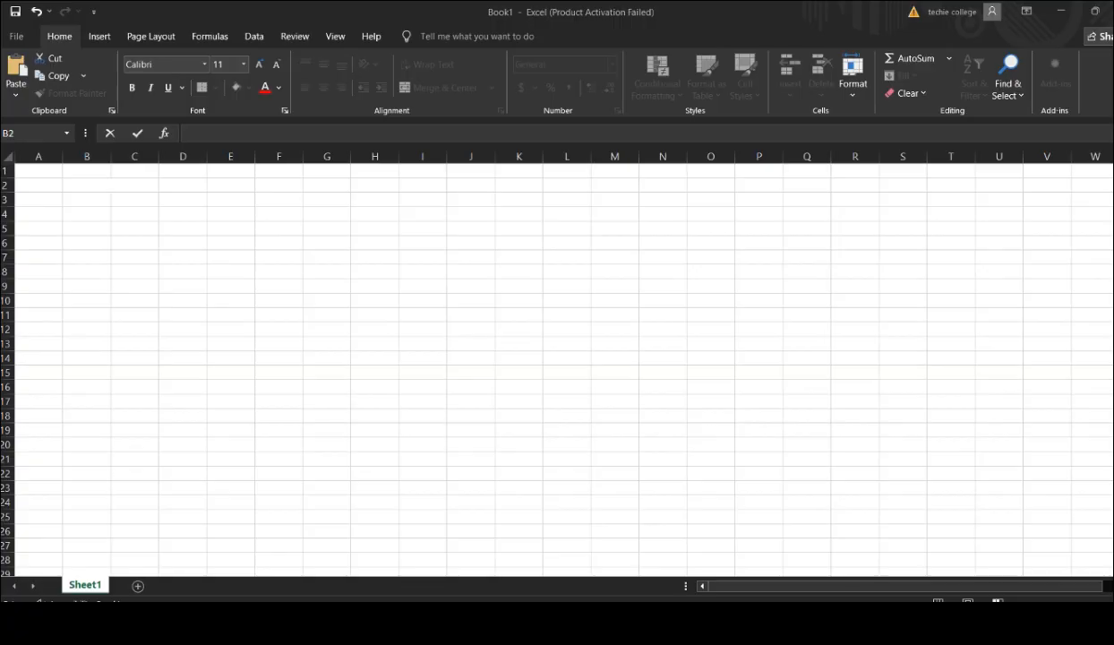
pyautogui.click(35, 170)
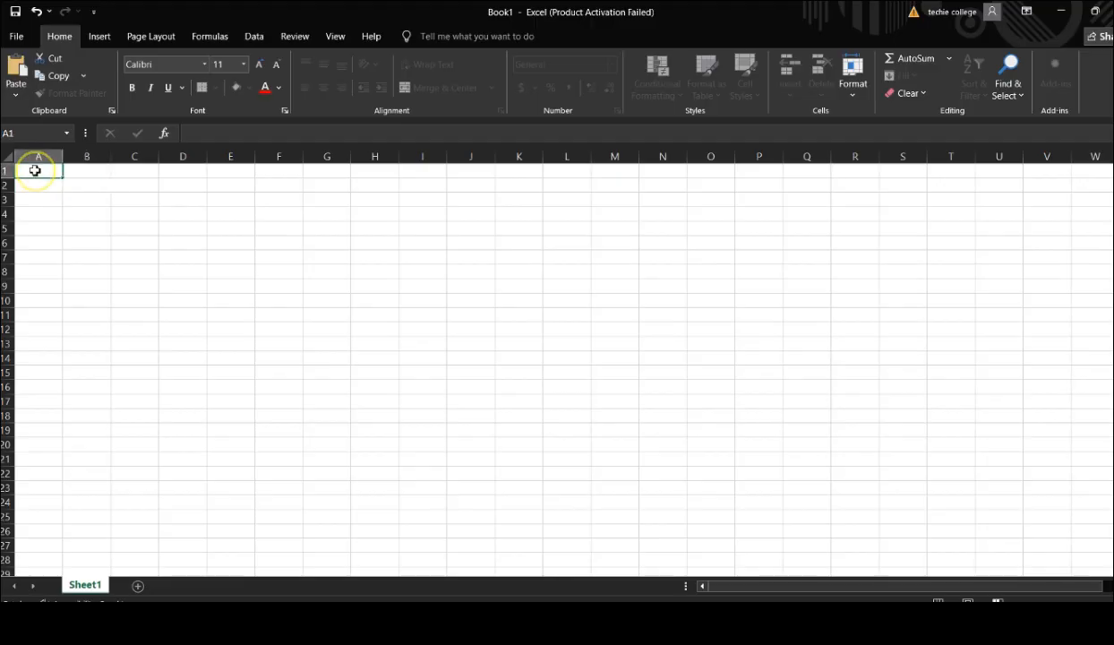
pyautogui.doubleClick(35, 170)
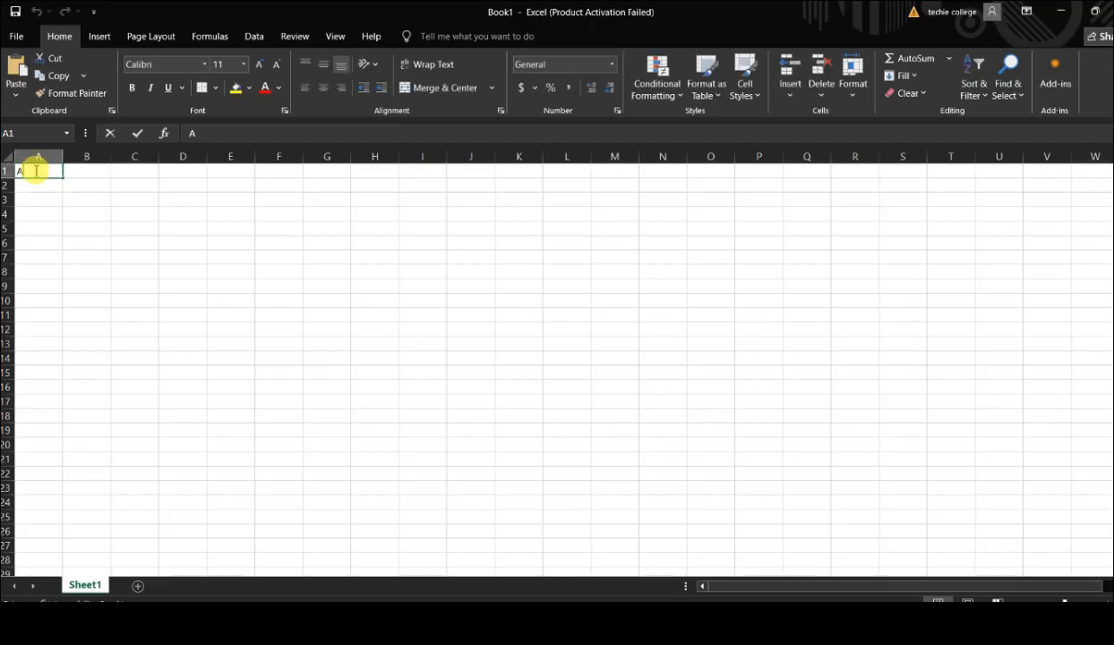
pyautogui.write('Amaka')
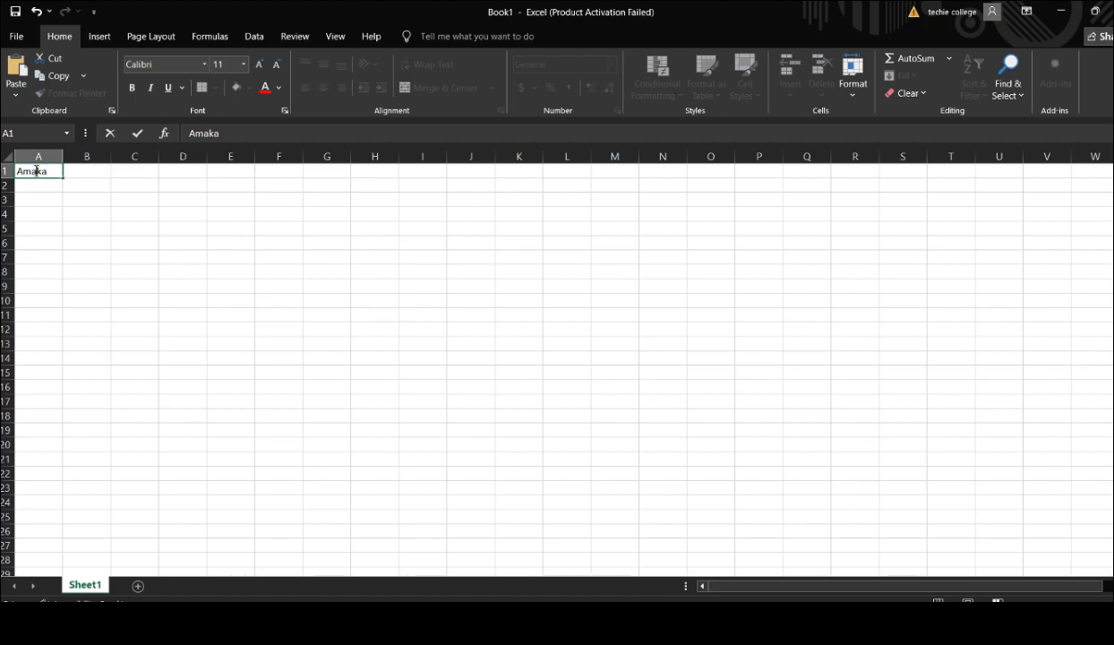
pyautogui.click(35, 170)
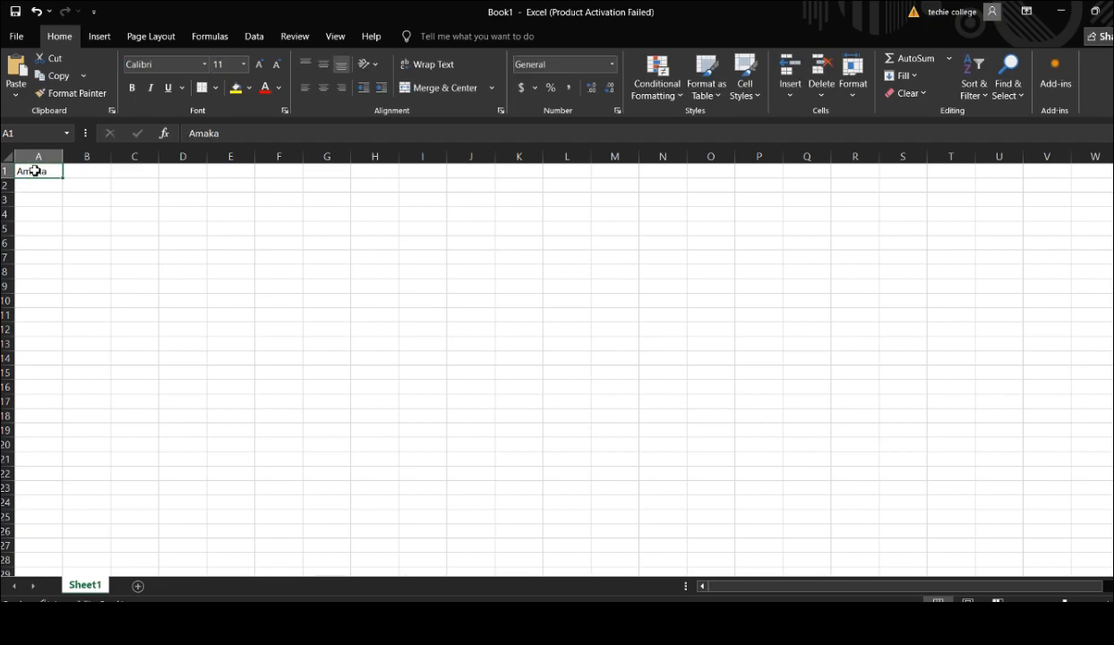
pyautogui.click(231, 136)
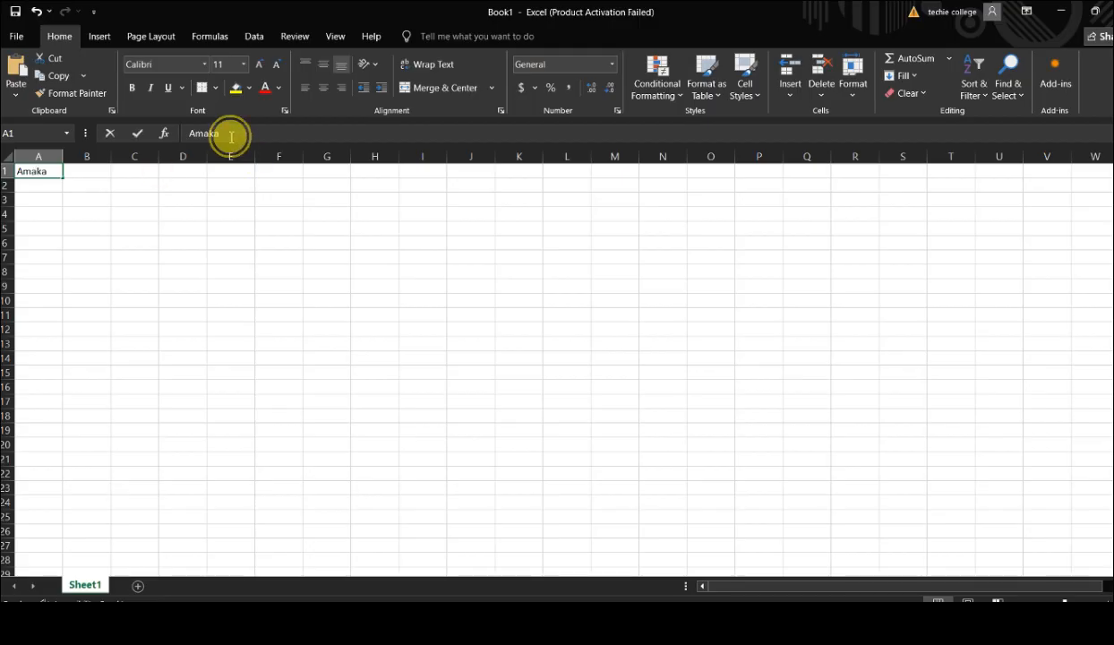
pyautogui.press('BackSpace')
pyautogui.press('BackSpace')
pyautogui.press('BackSpace')
pyautogui.press('BackSpace')
pyautogui.press('BackSpace')
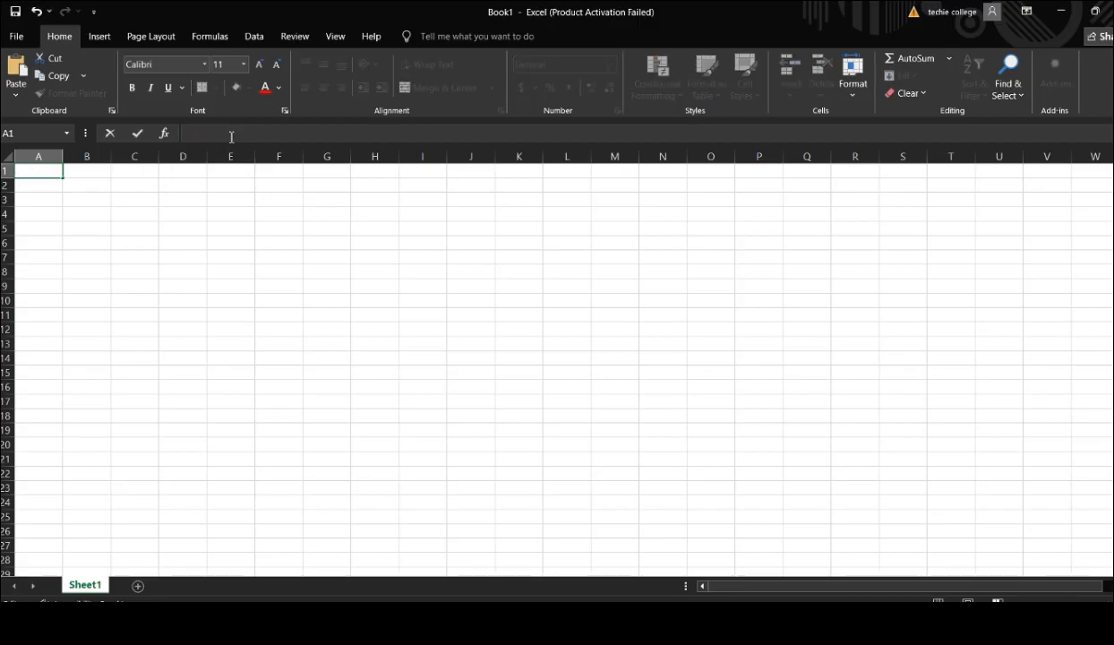
# Step: Enter the column headers Name, Age and Score in cells A1 to C1
pyautogui.write('Name')
pyautogui.press('Return')
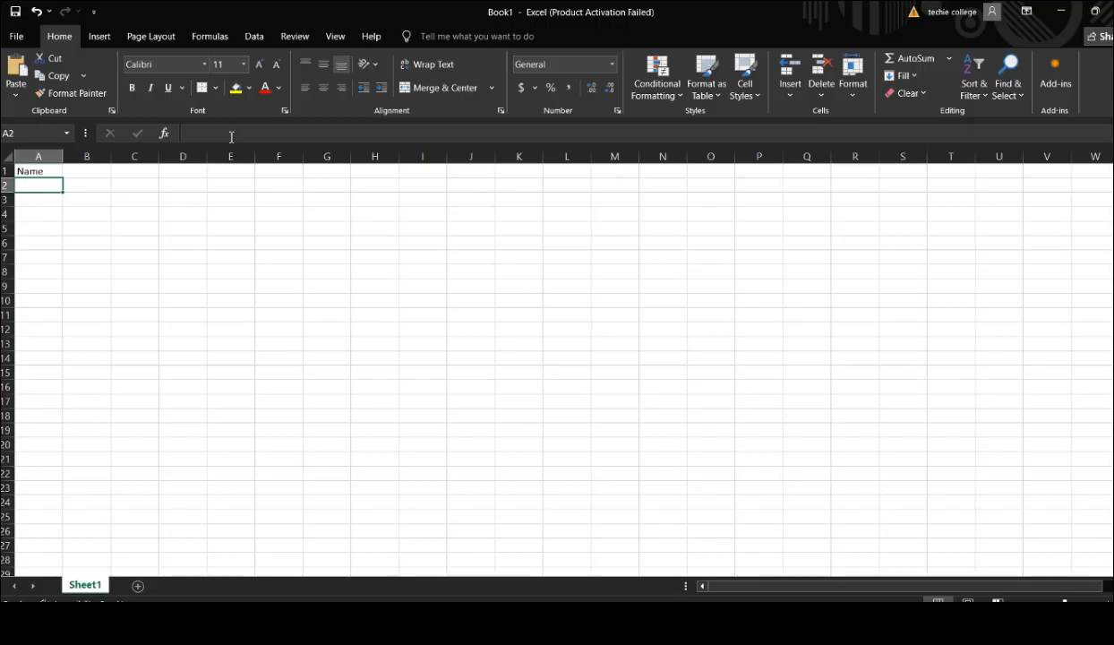
pyautogui.press('Up')
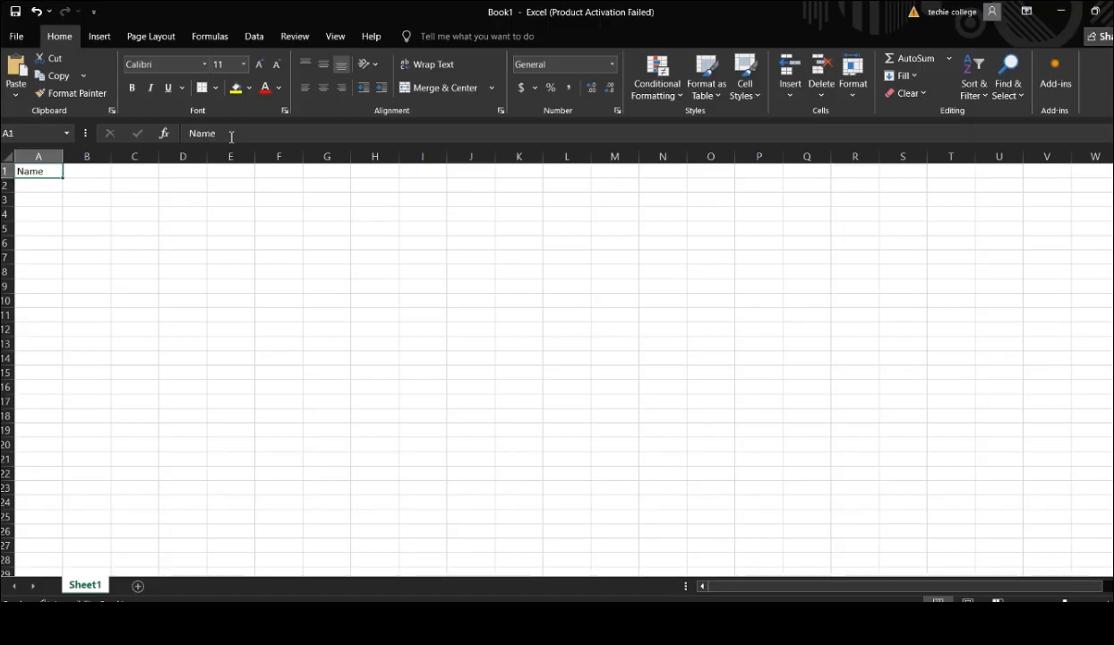
pyautogui.press('Right')
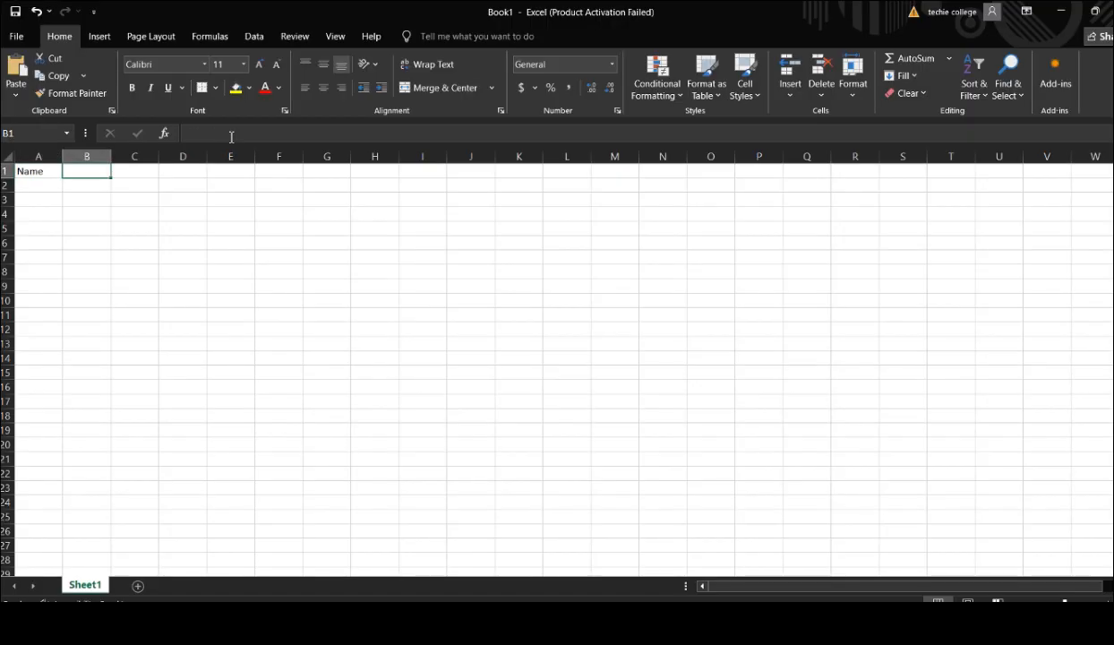
pyautogui.write('Age')
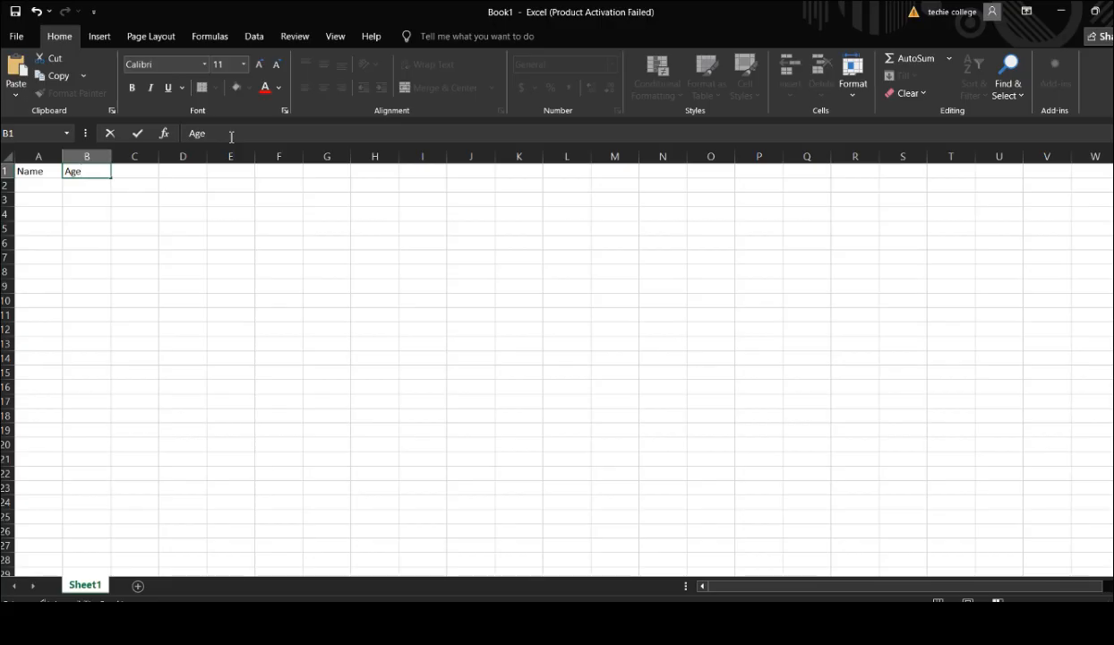
pyautogui.press('Tab')
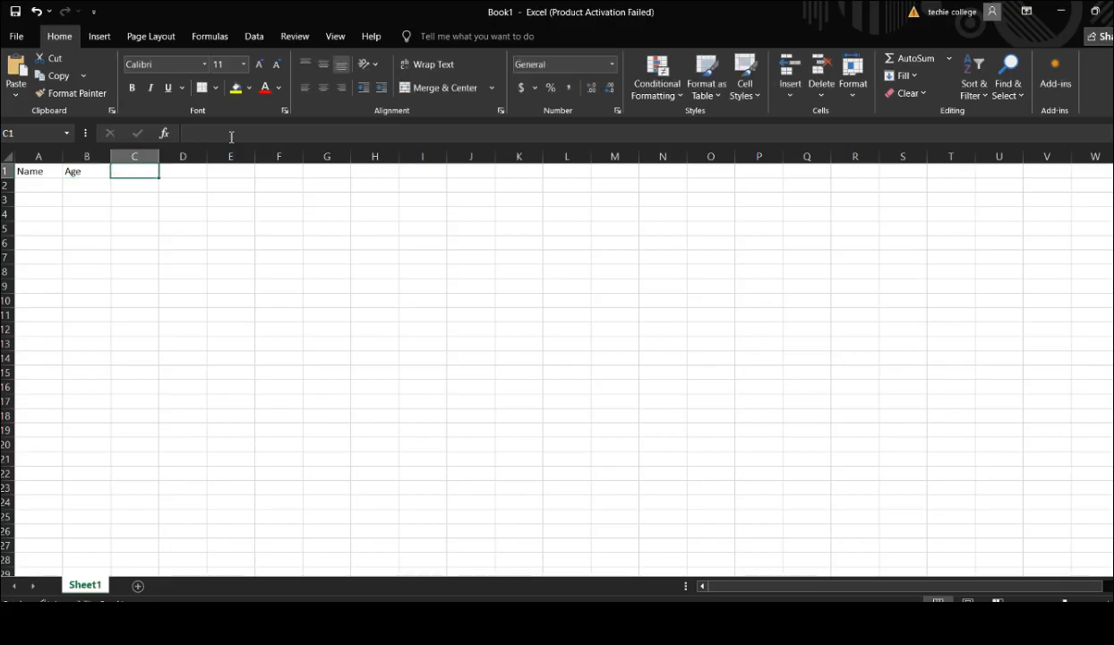
pyautogui.write('Score')
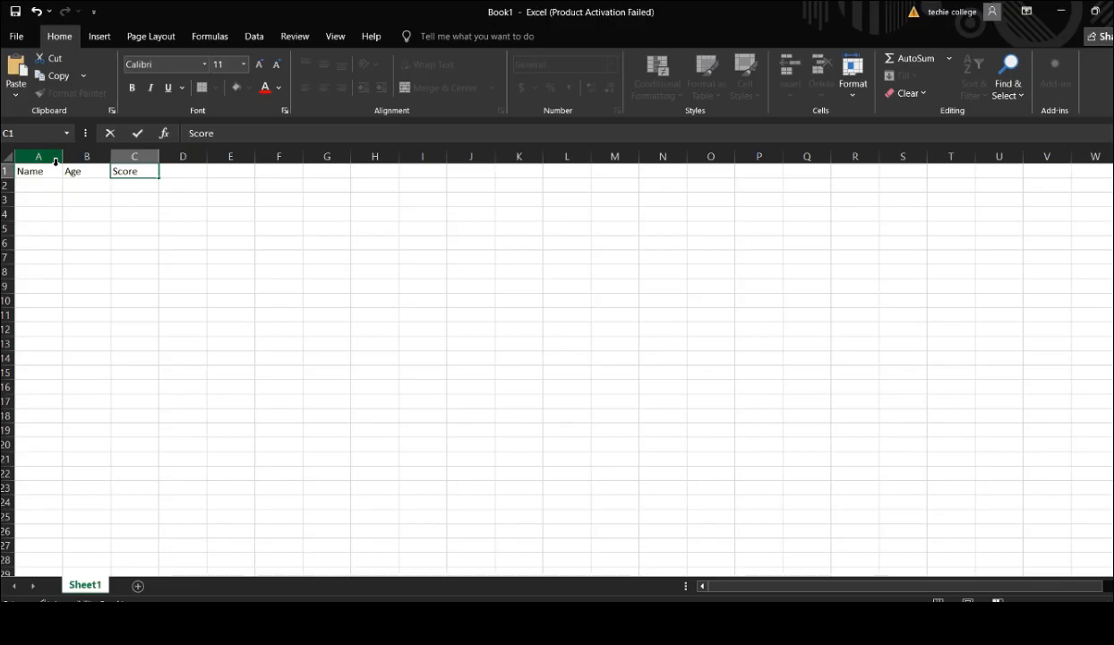
# Step: Fill row 2 with the first person's name, age 15 and score 80
pyautogui.click(26, 192)
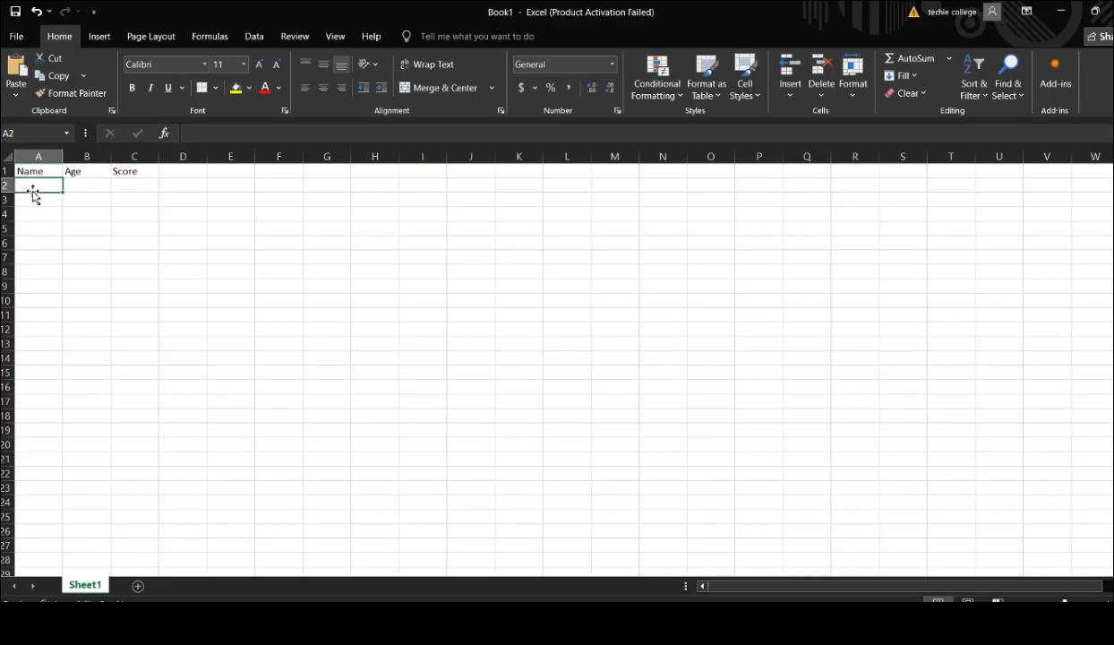
pyautogui.click(33, 192)
pyautogui.write('Amaka')
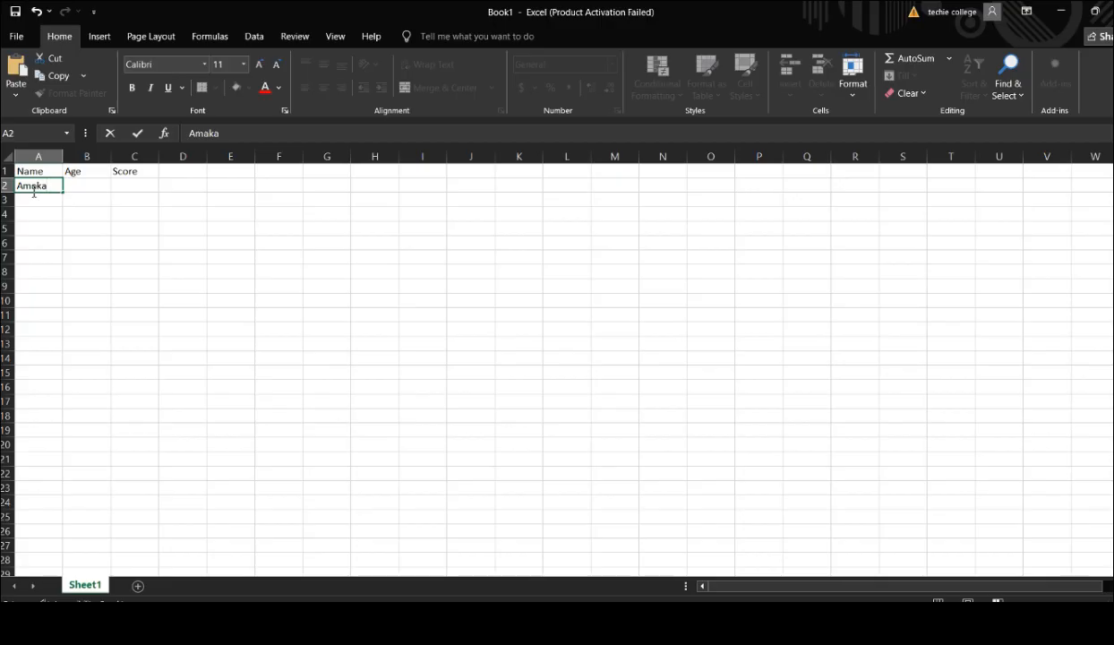
pyautogui.click(31, 190)
pyautogui.press('Tab')
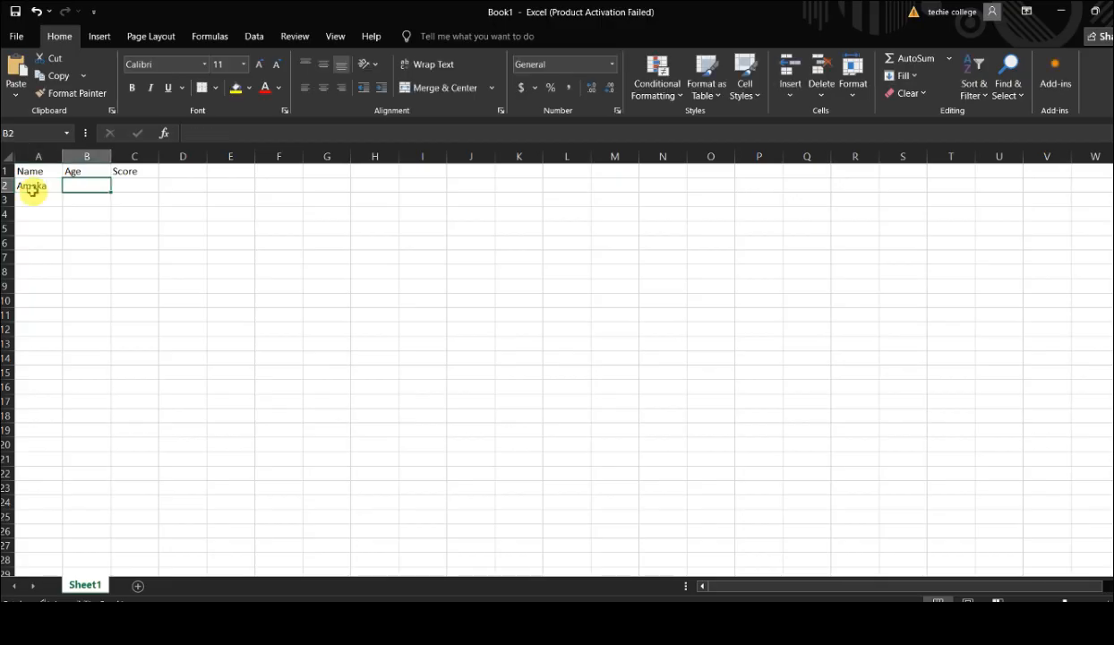
pyautogui.write('15')
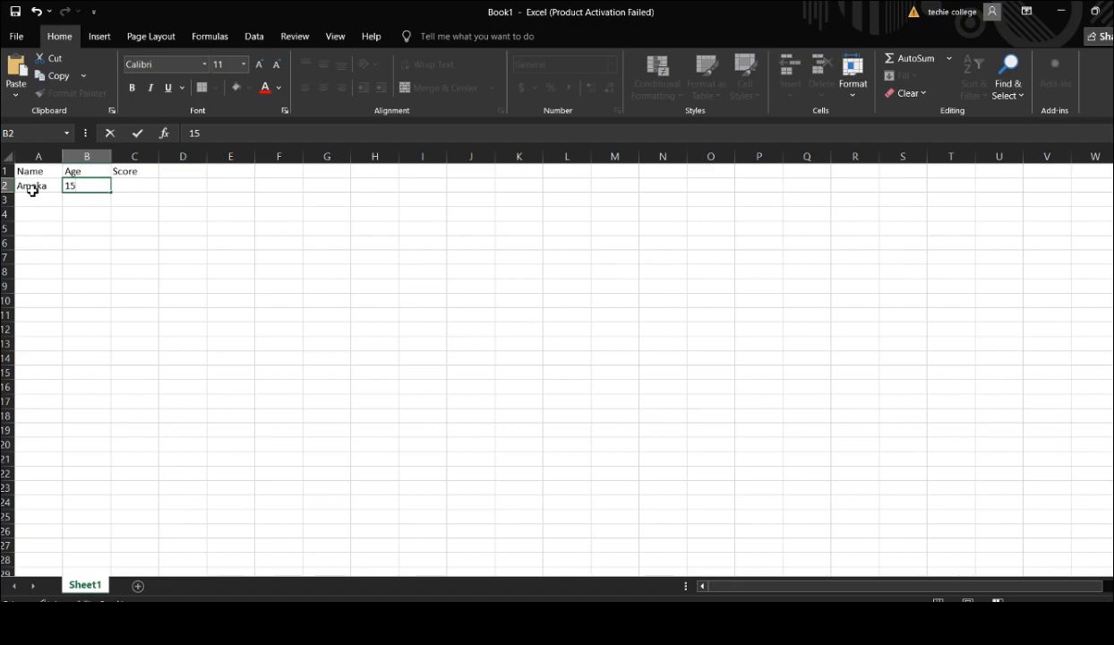
pyautogui.press('Tab')
pyautogui.write('80')
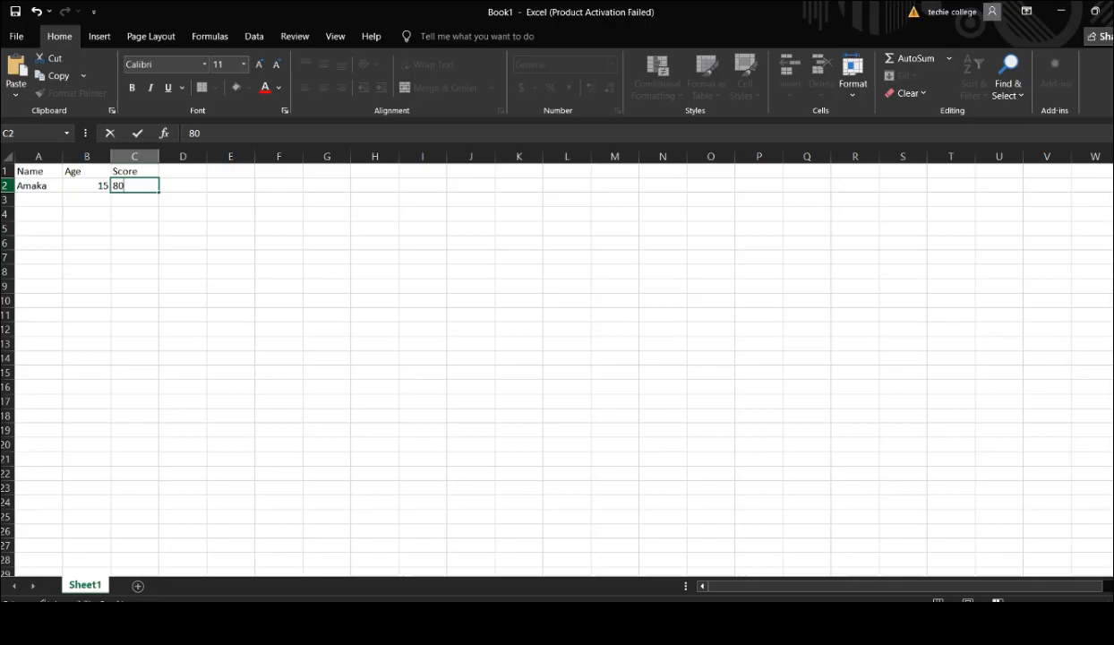
# Step: Fill row 3 with the second person's name, age 14 and score 90
pyautogui.click(28, 200)
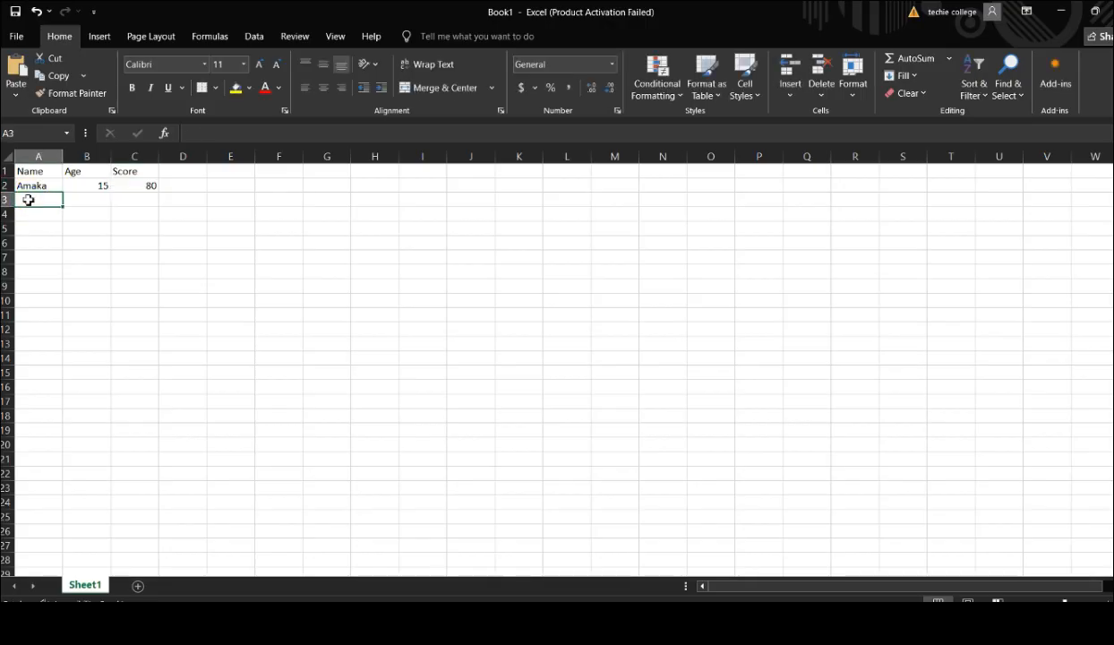
pyautogui.write('Mary')
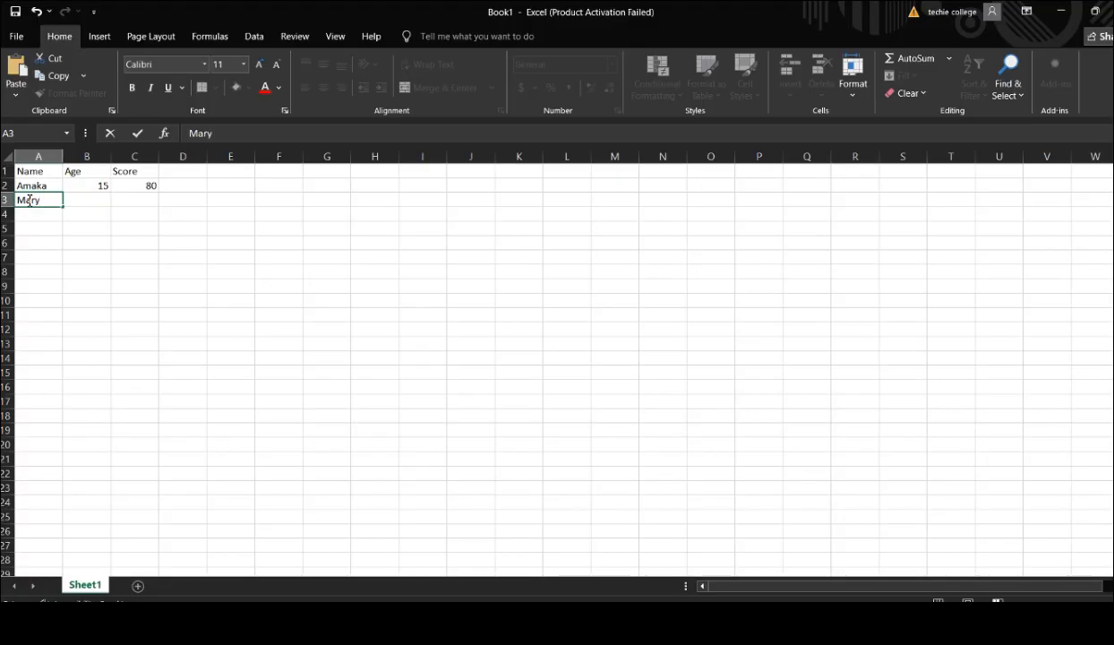
pyautogui.press('Tab')
pyautogui.write('14')
pyautogui.press('Tab')
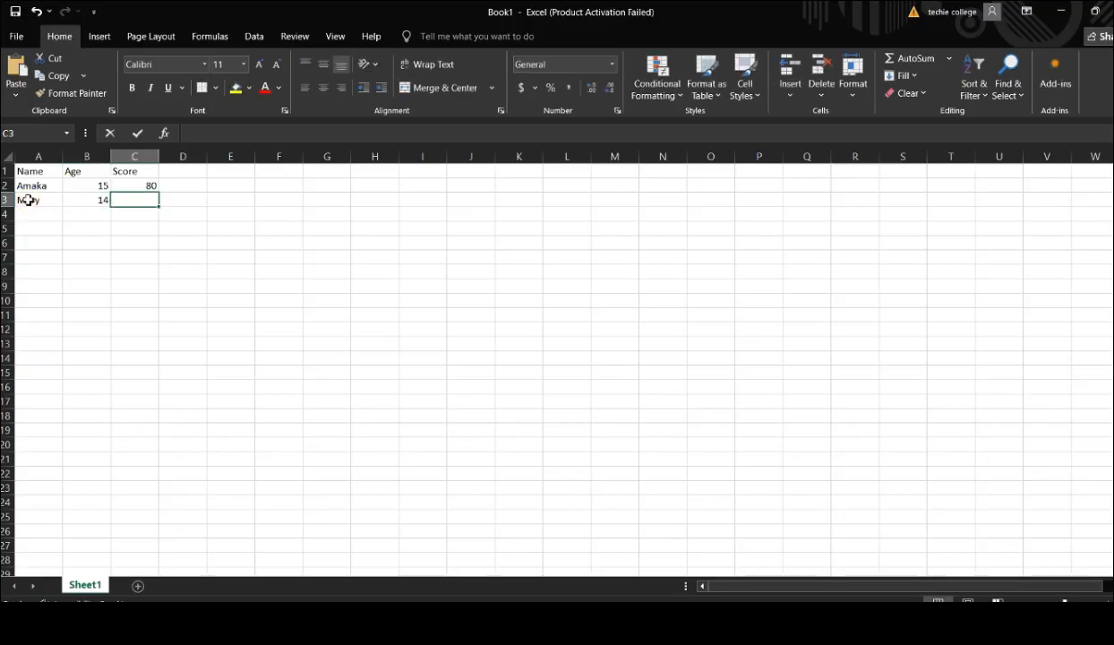
pyautogui.write('90')
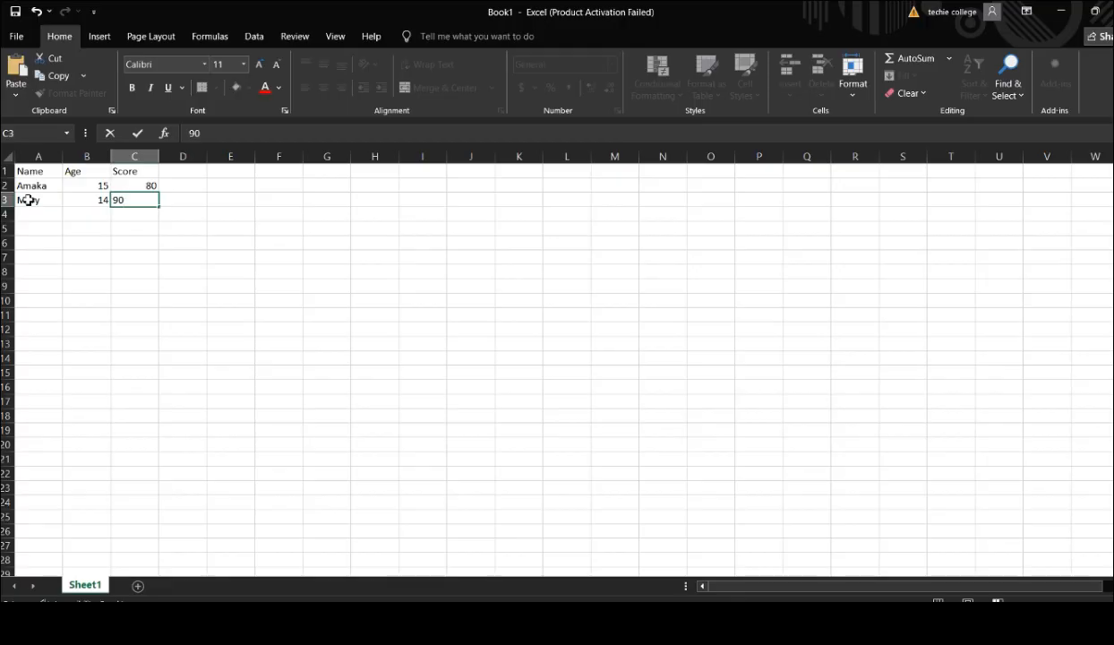
# Step: Fill row 4 with the third person's name, age 16 and score 70
pyautogui.click(33, 216)
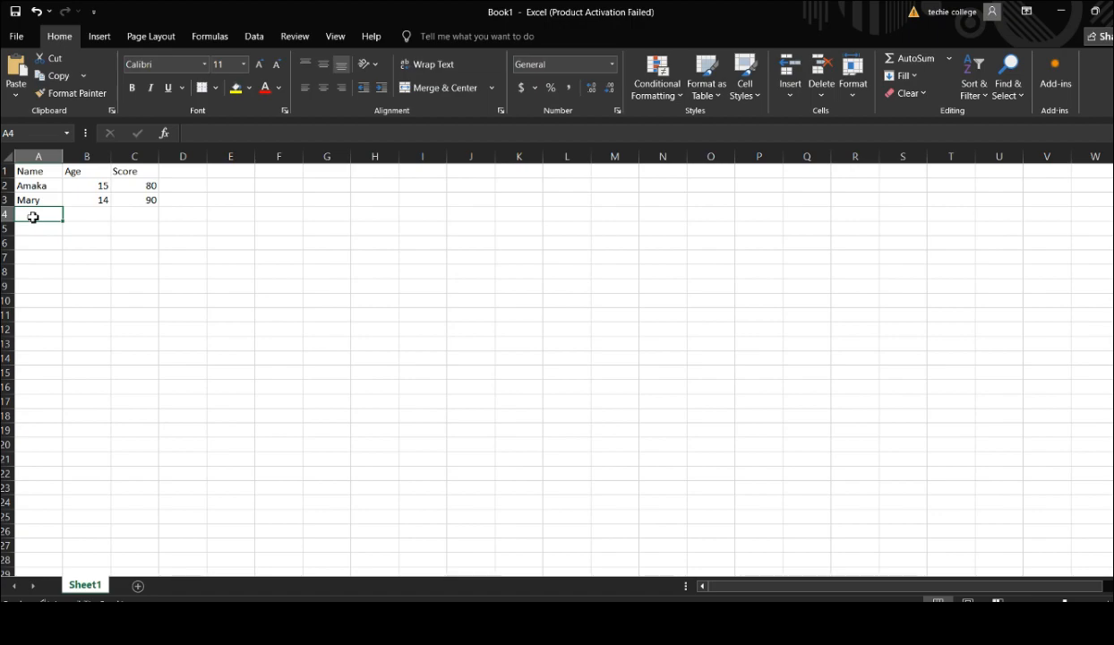
pyautogui.write('Ada')
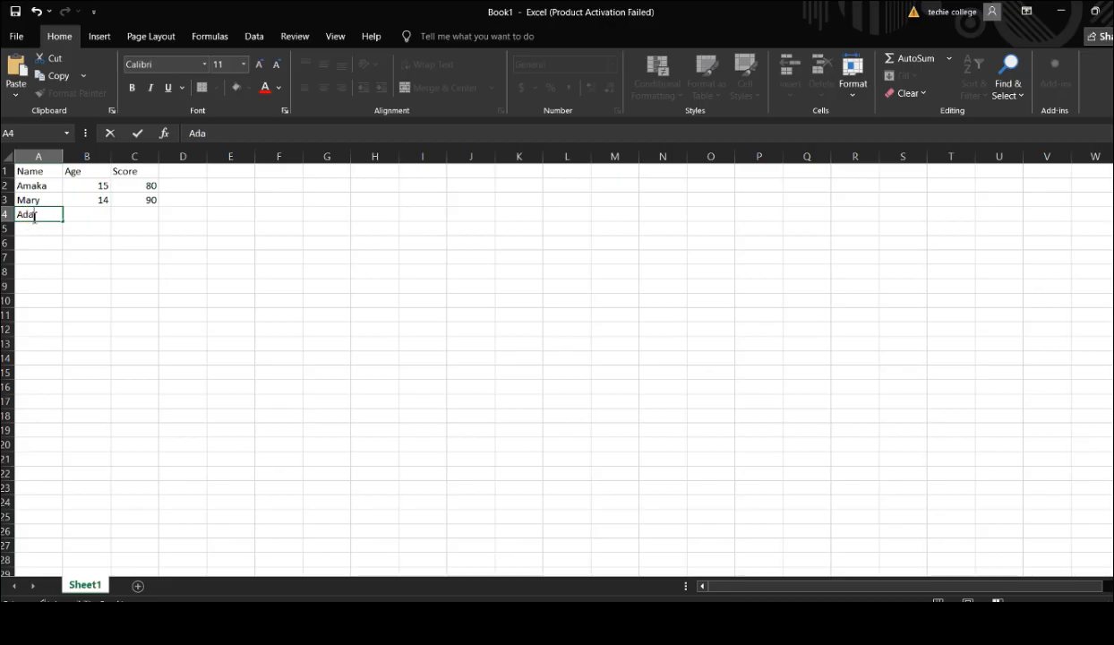
pyautogui.press('Tab')
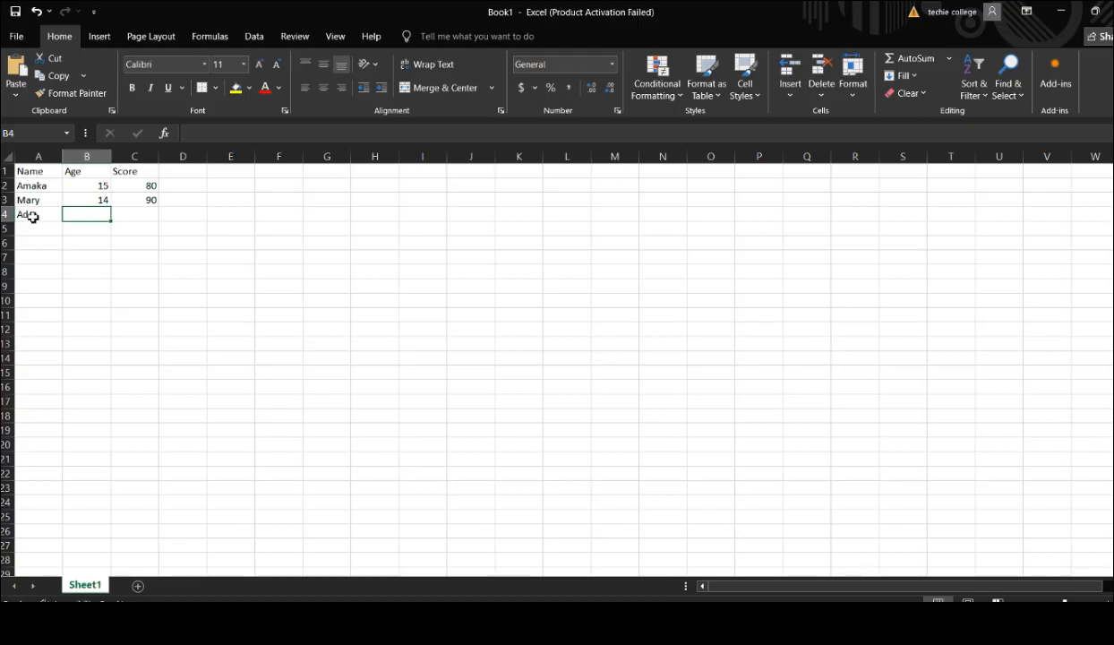
pyautogui.write('16')
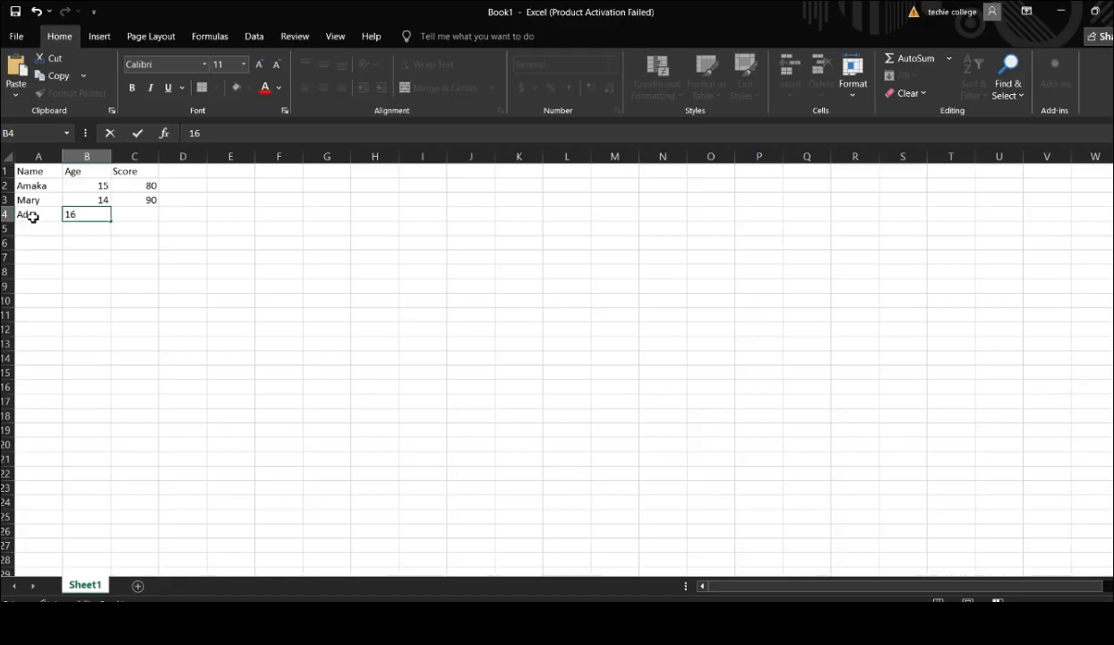
pyautogui.press('Tab')
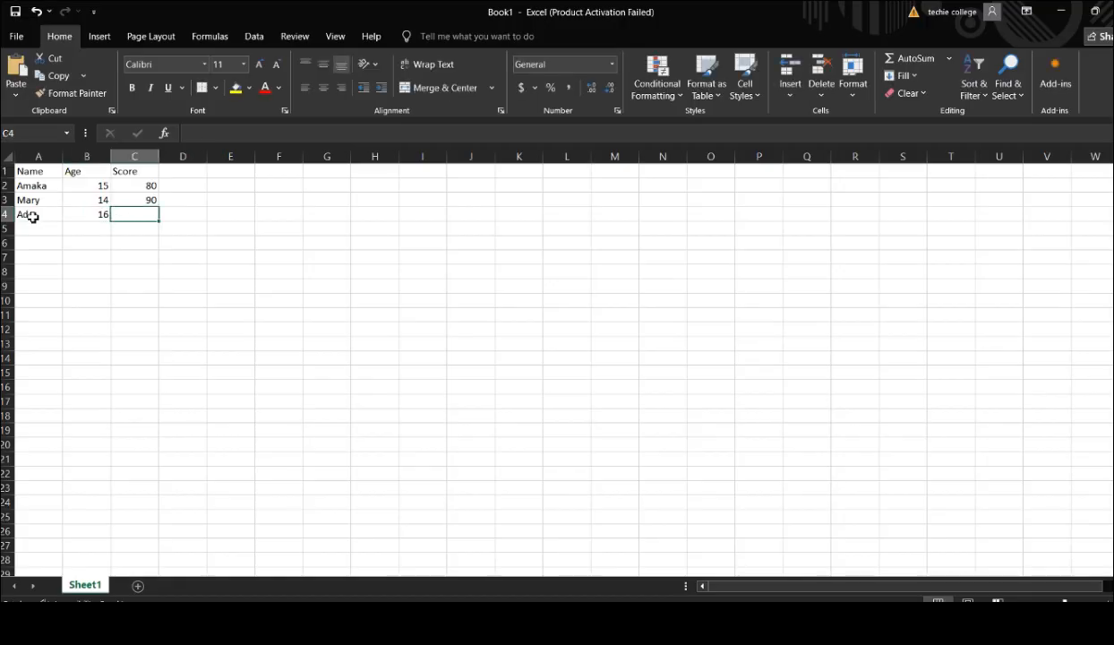
pyautogui.write('70')
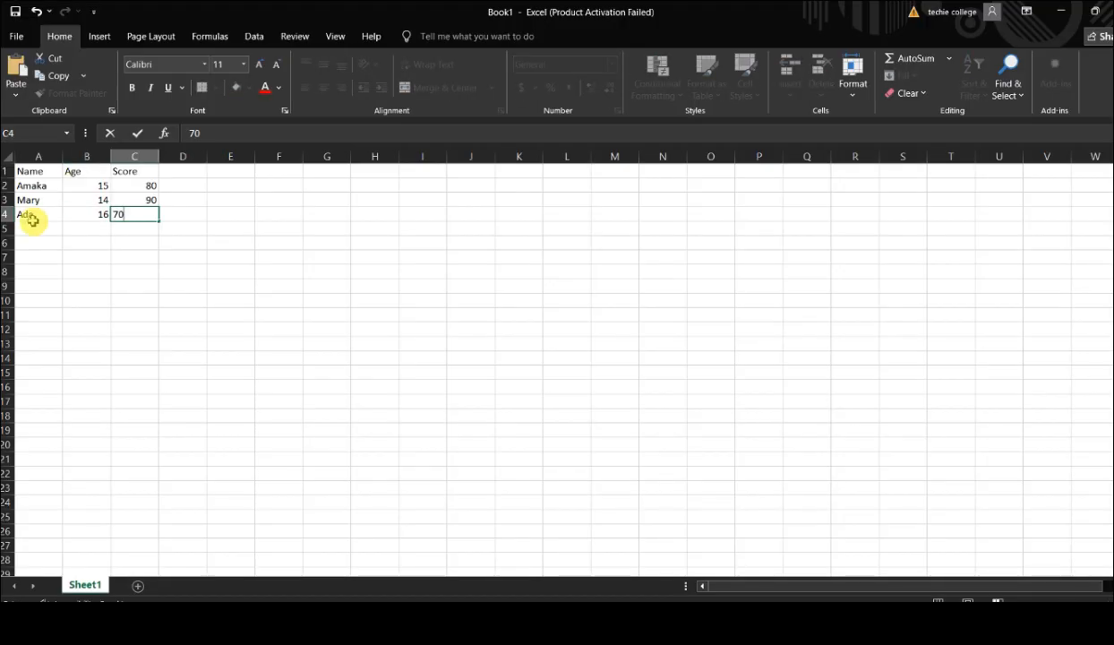
# Step: Fill row 5 with the fourth person's name, age 15 and score 95
pyautogui.click(36, 228)
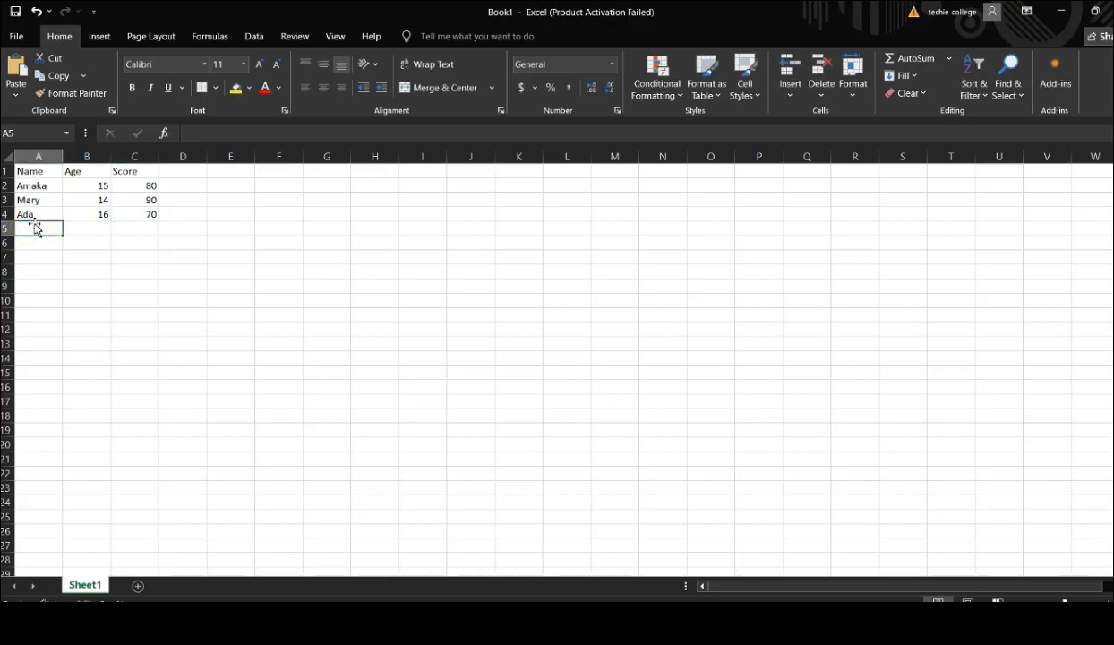
pyautogui.write('Pe')
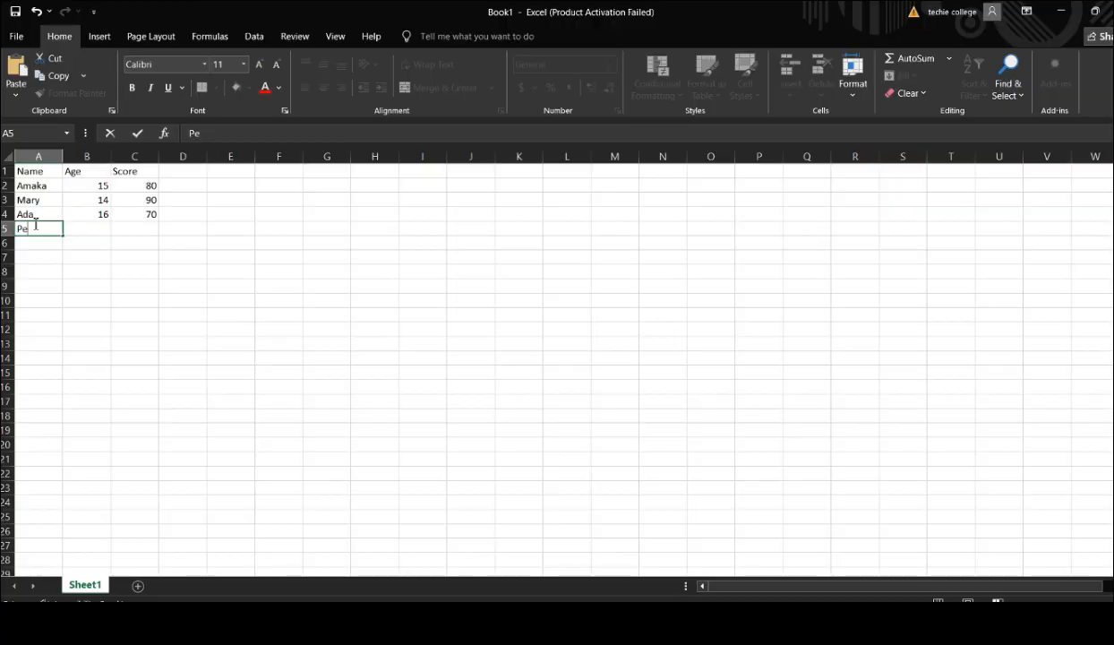
pyautogui.write('ter')
pyautogui.press('Tab')
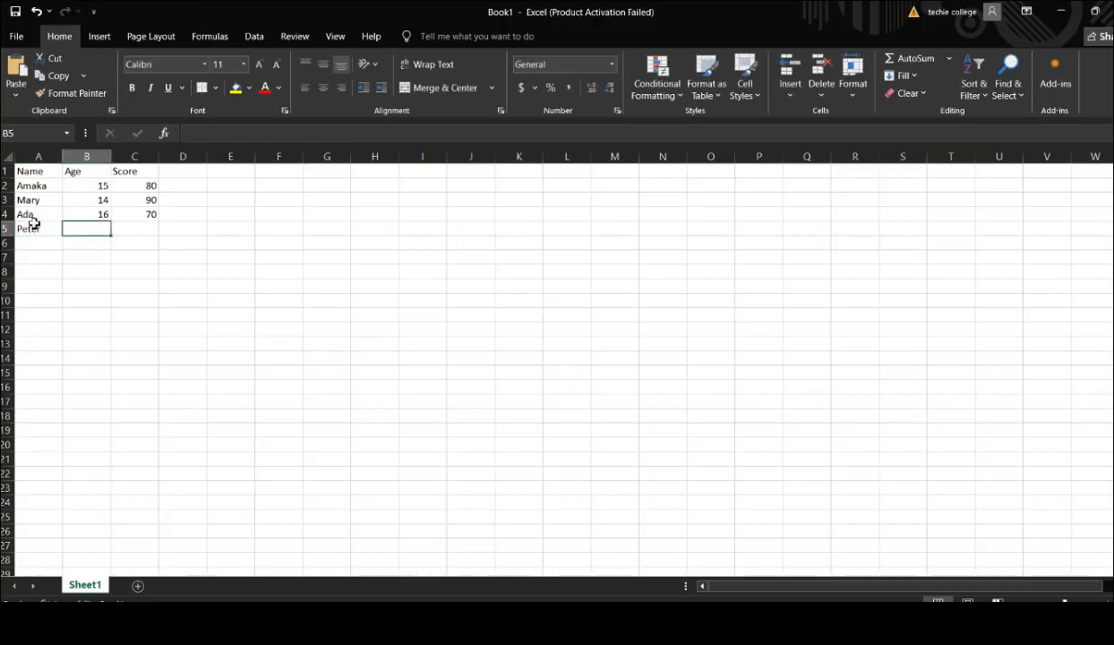
pyautogui.write('15')
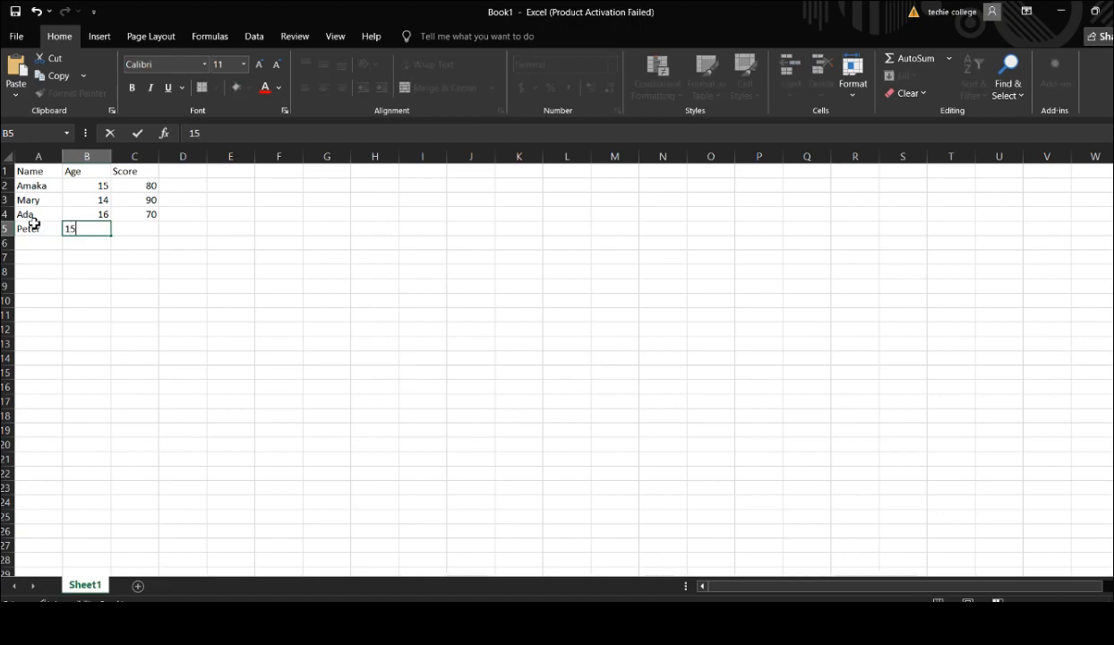
pyautogui.press('Tab')
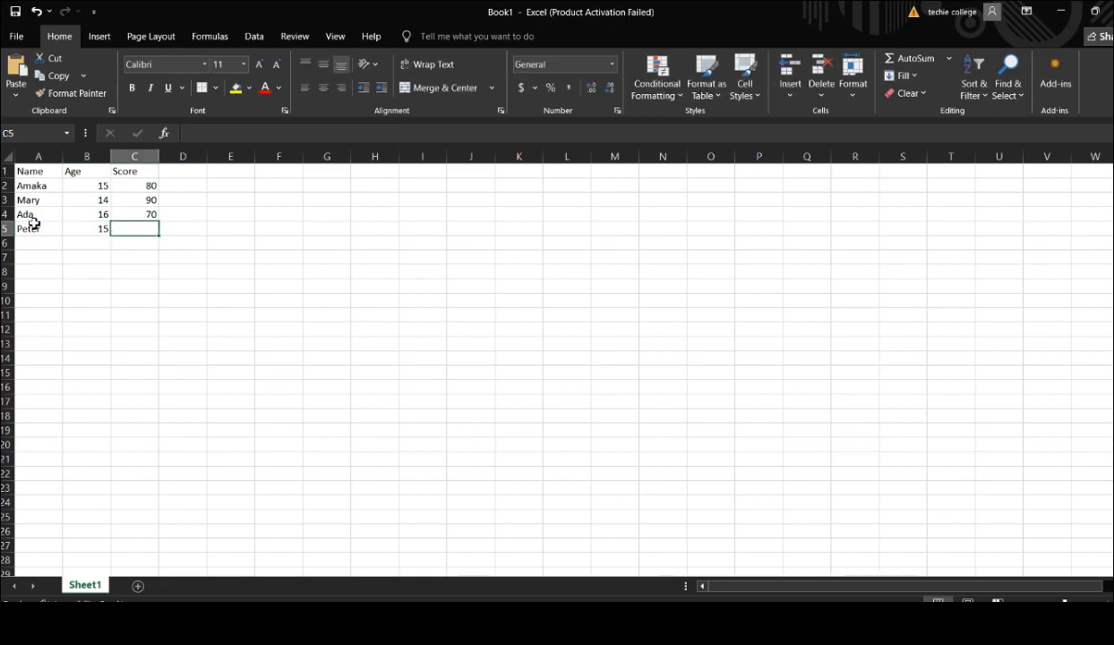
pyautogui.write('95')
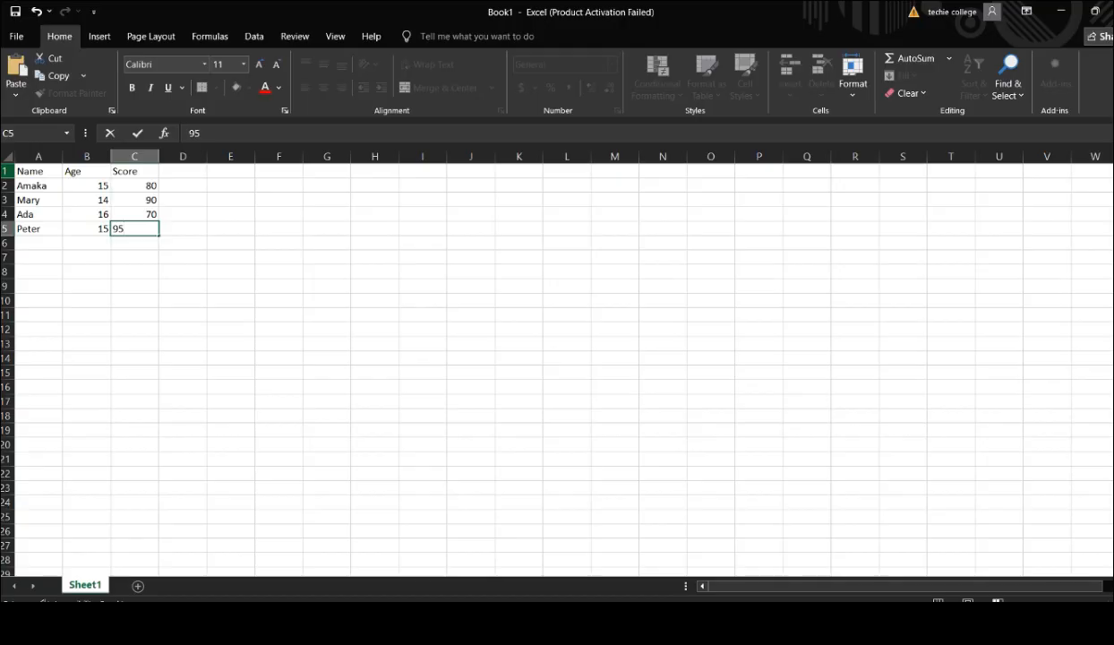
# Step: Make the whole header row 1 bold and give it a blue theme fill color
pyautogui.click(5, 171)
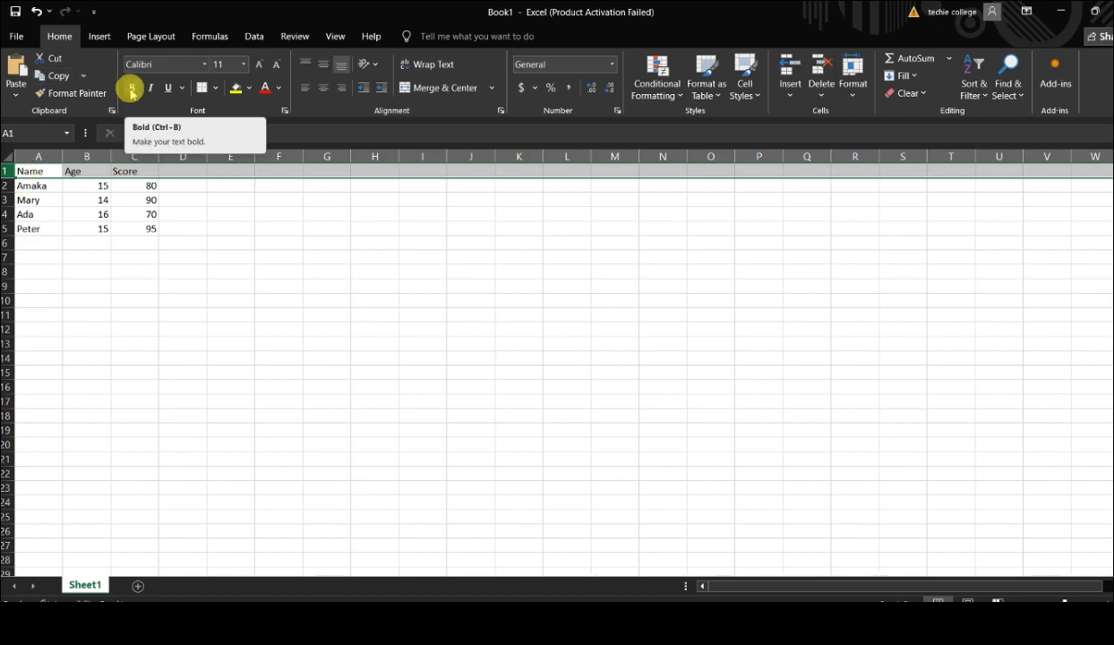
pyautogui.click(130, 90)
pyautogui.click(131, 90)
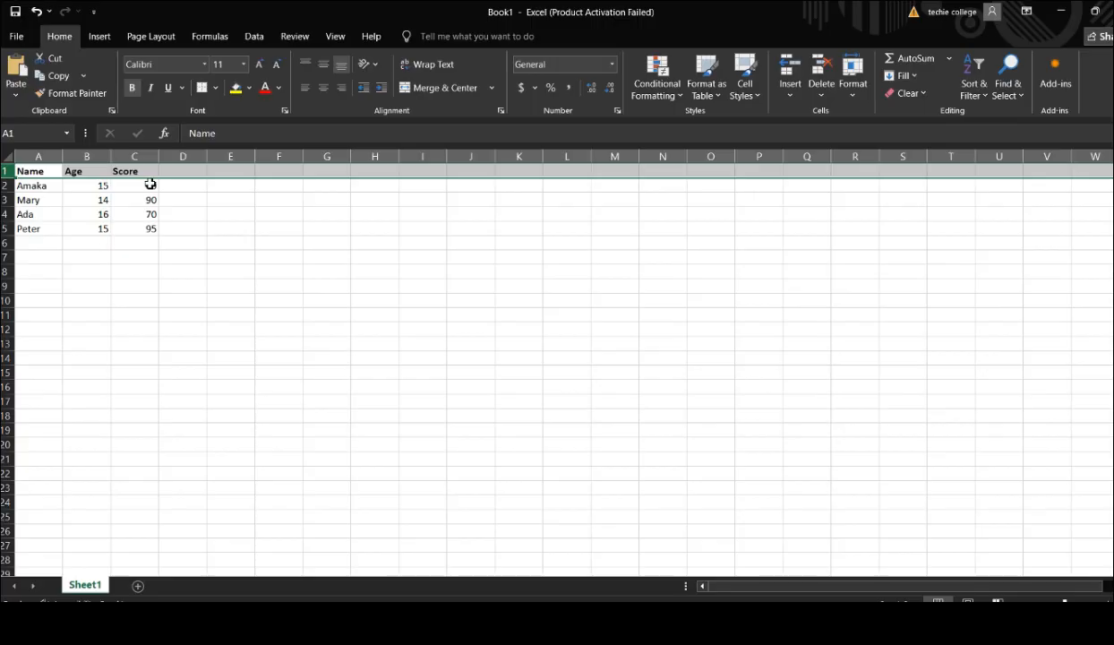
pyautogui.click(251, 92)
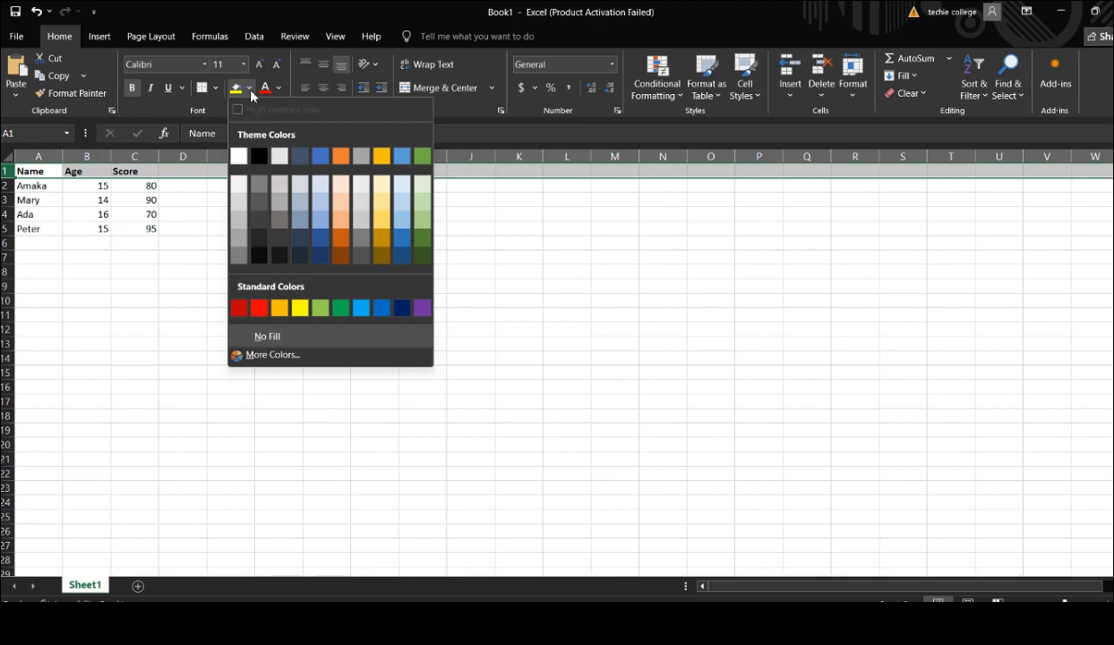
pyautogui.click(319, 158)
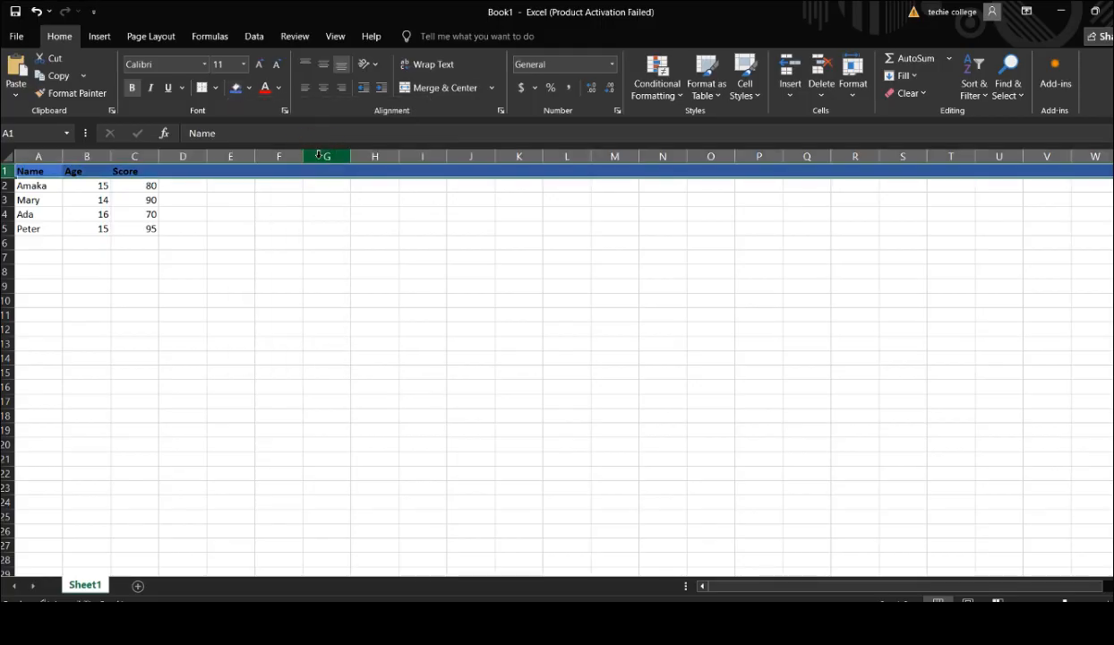
pyautogui.click(184, 216)
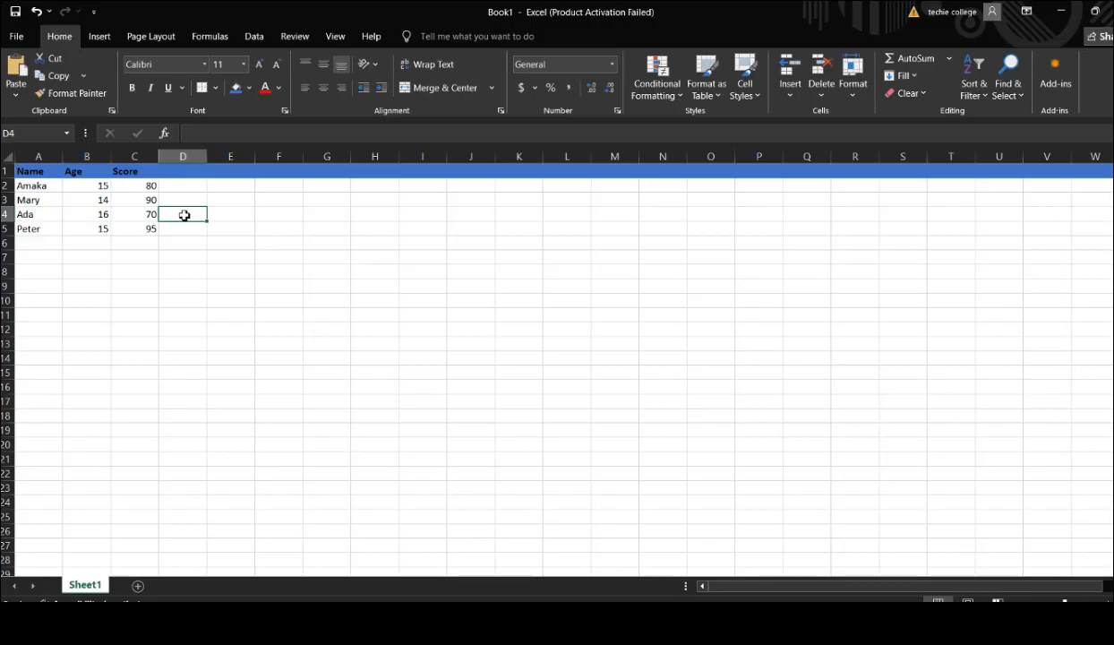
# Step: Apply All Borders to the table range A1 to C5
pyautogui.click(64, 159)
pyautogui.moveTo(65, 160); pyautogui.dragTo(112, 158)
pyautogui.moveTo(20, 170); pyautogui.dragTo(156, 229)
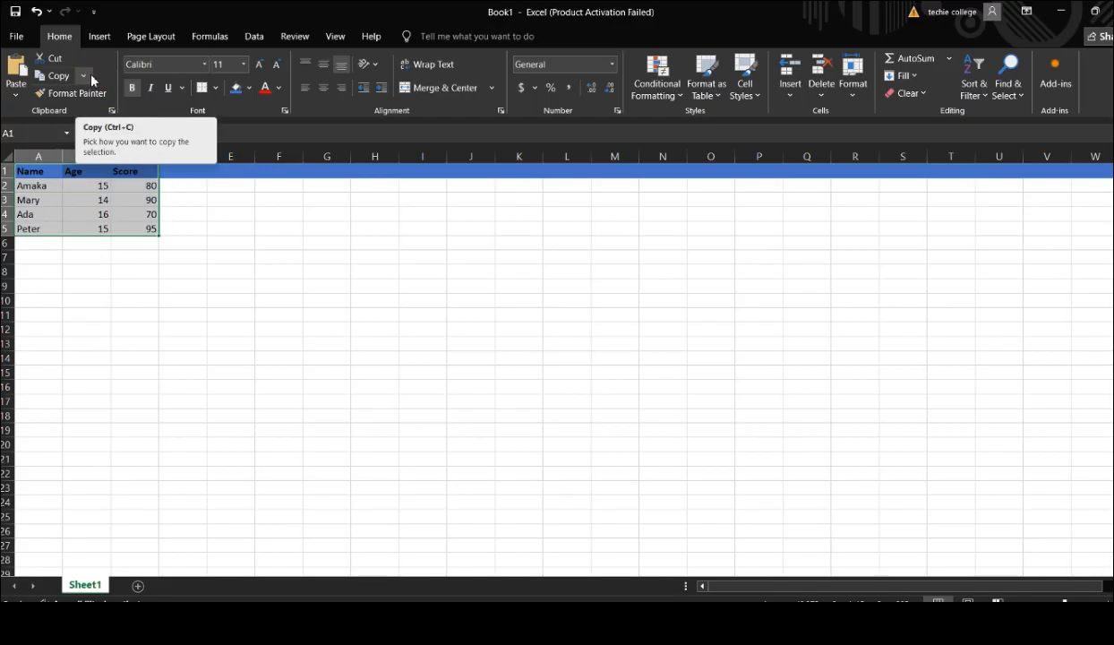
pyautogui.click(69, 63)
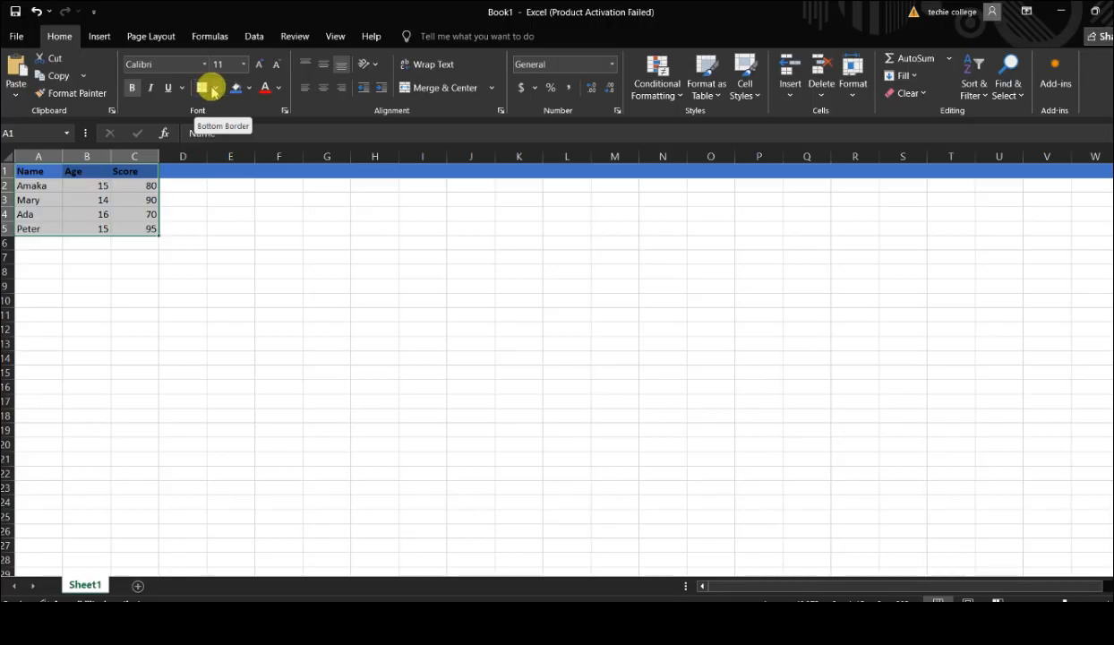
pyautogui.click(216, 89)
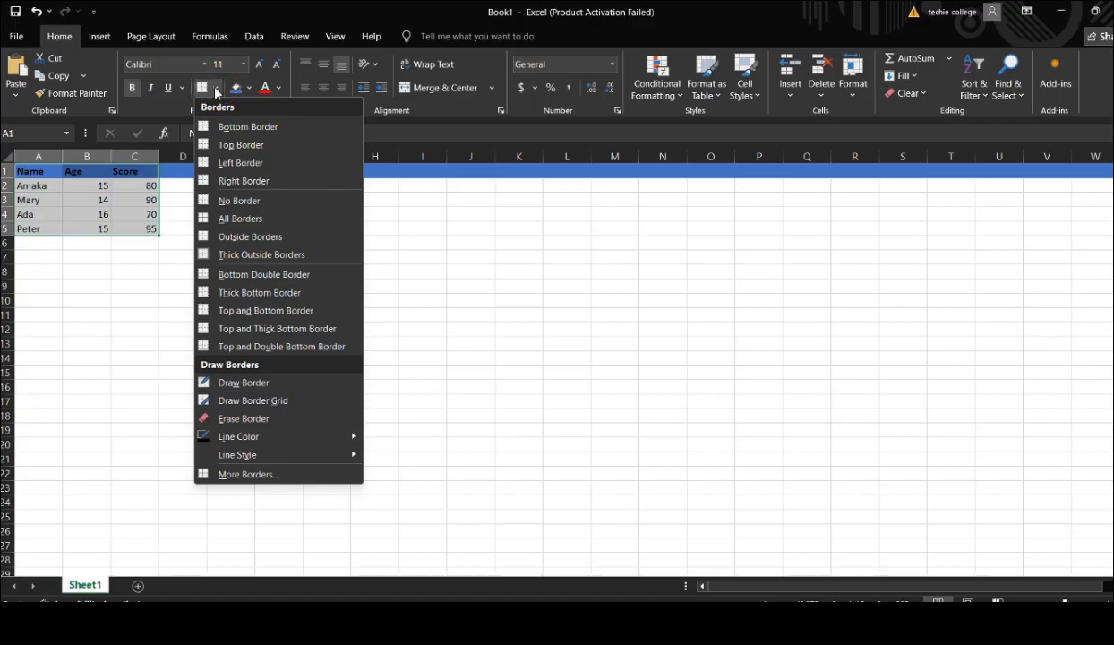
pyautogui.click(240, 218)
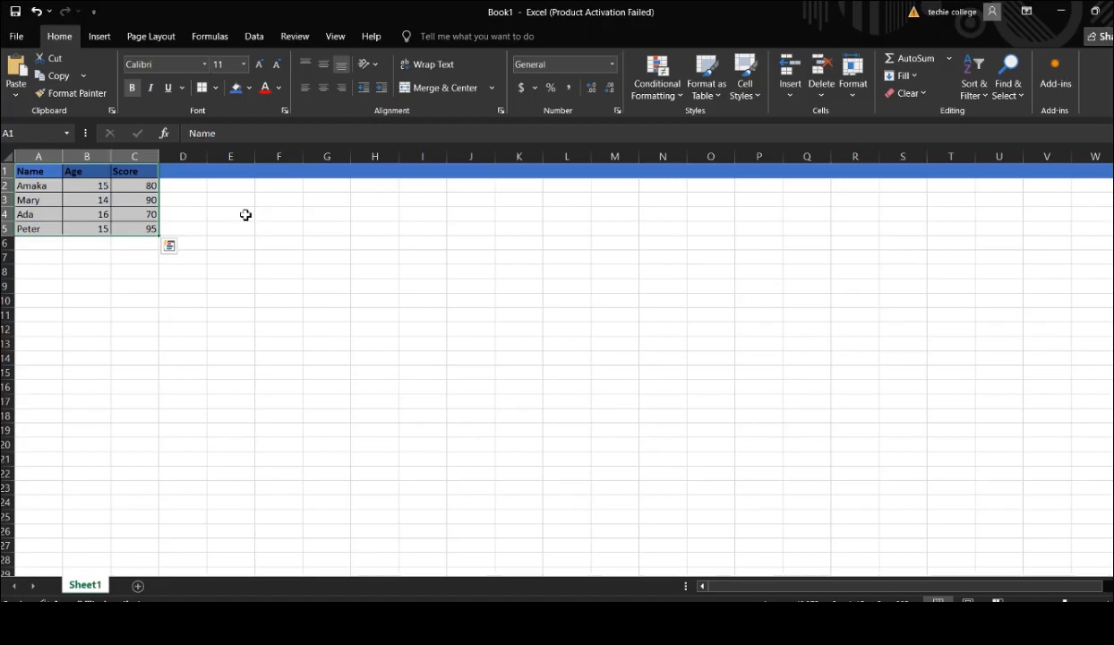
pyautogui.click(238, 284)
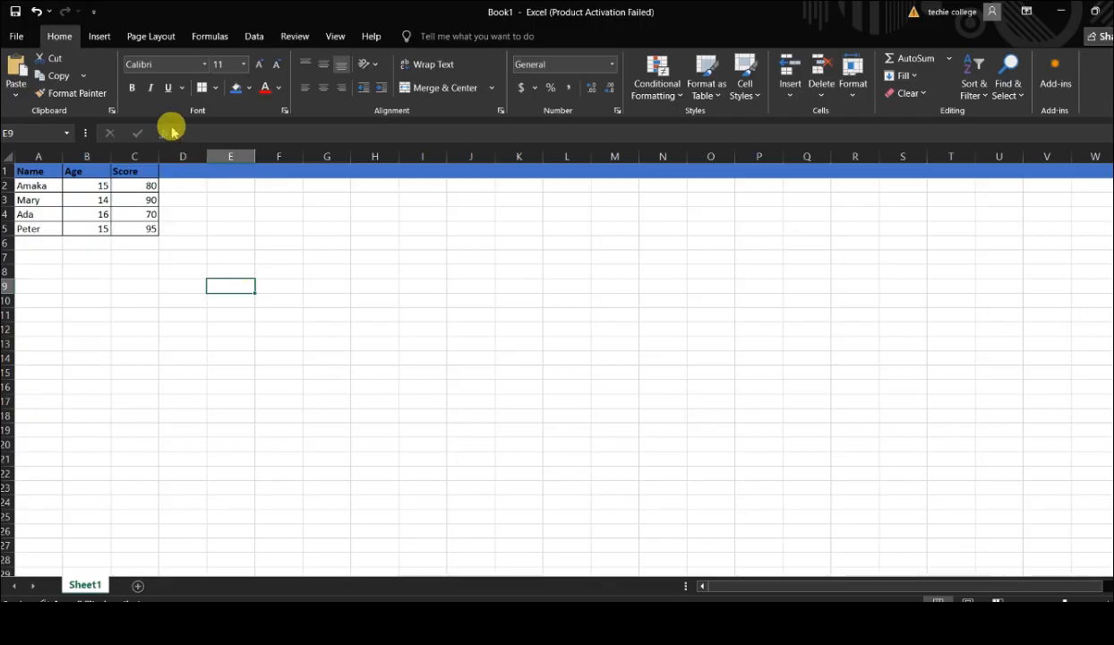
# Step: Add the column header Grade in cell D1, beside Score
pyautogui.click(183, 172)
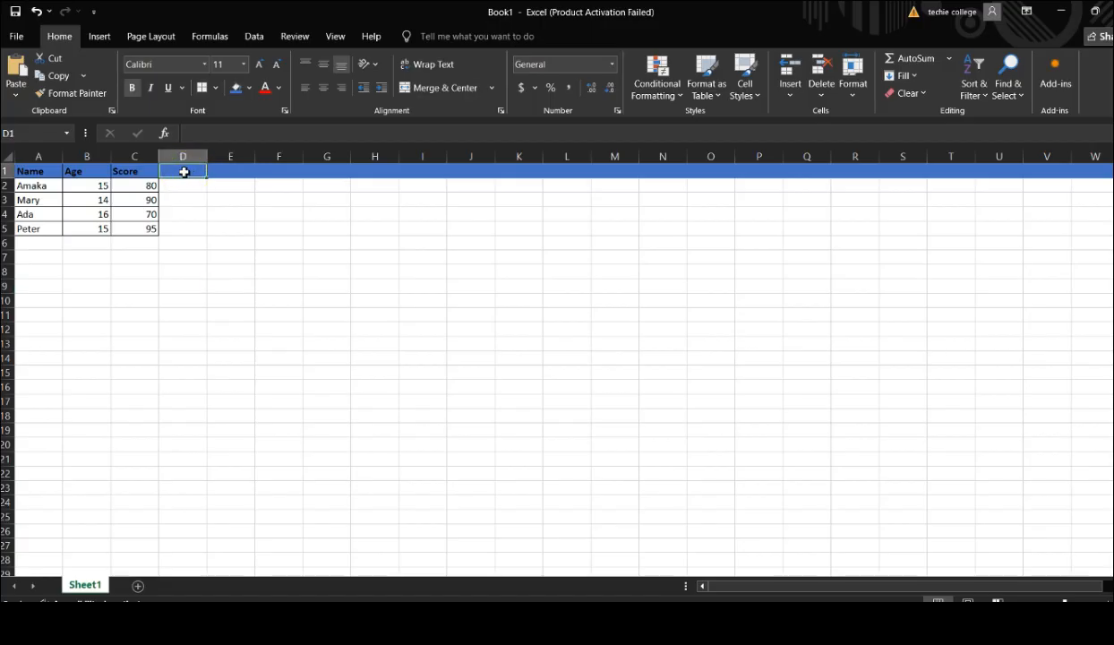
pyautogui.click(184, 172)
pyautogui.write('Grade')
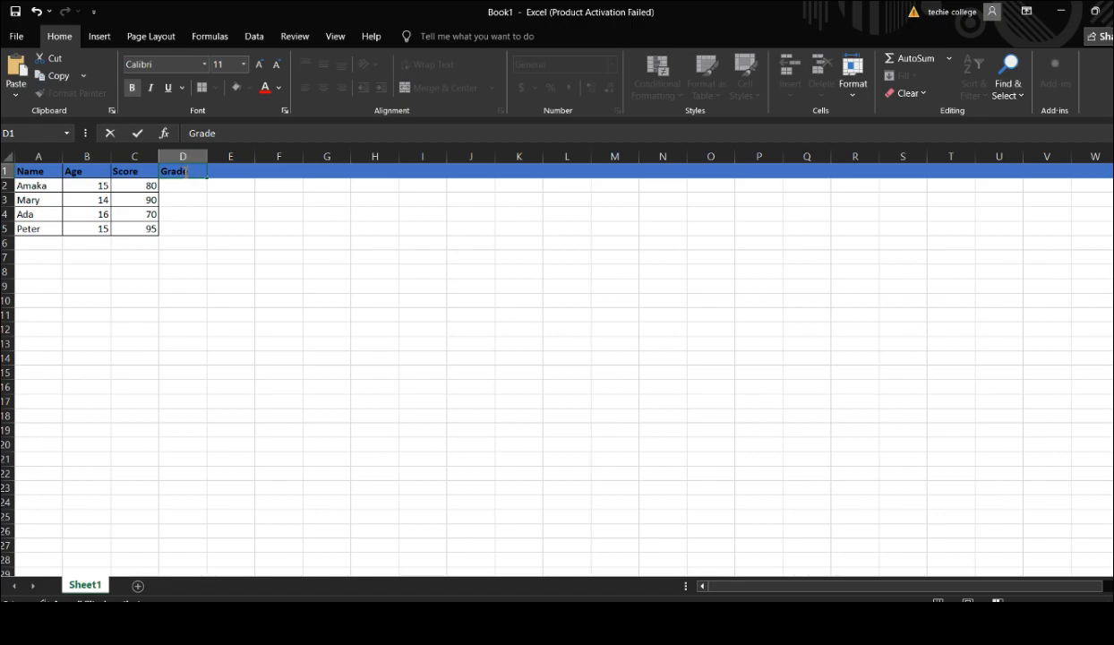
# Step: Enter the formula =IF(C2>=80,"pass","fail") in cell D2 to grade the first person's score
pyautogui.click(184, 187)
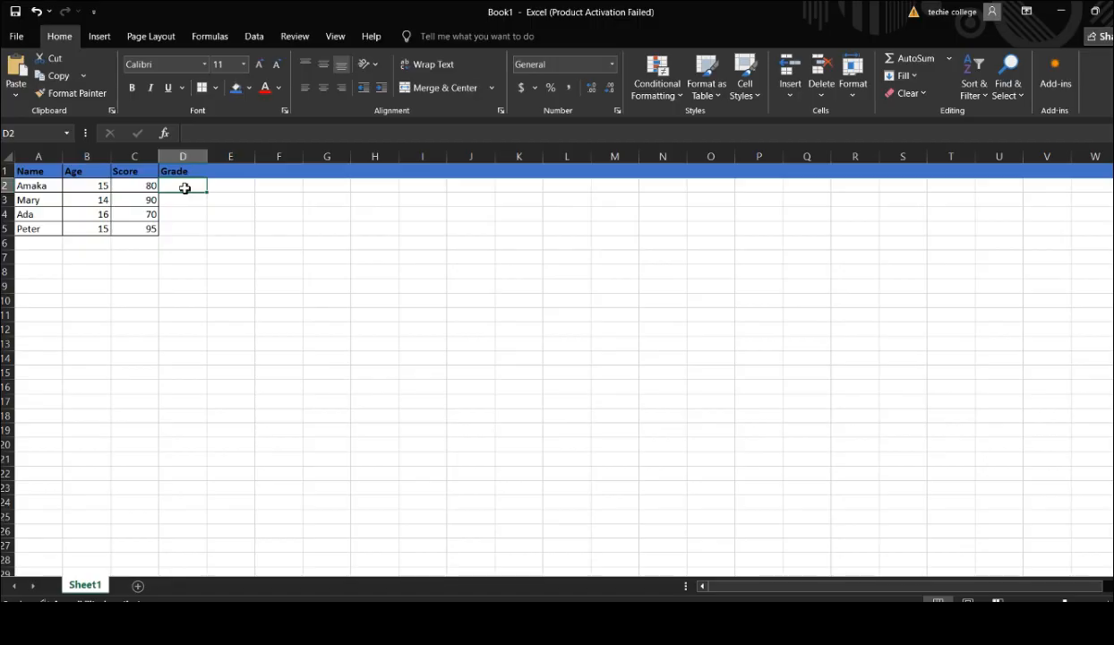
pyautogui.doubleClick(185, 187)
pyautogui.write('=')
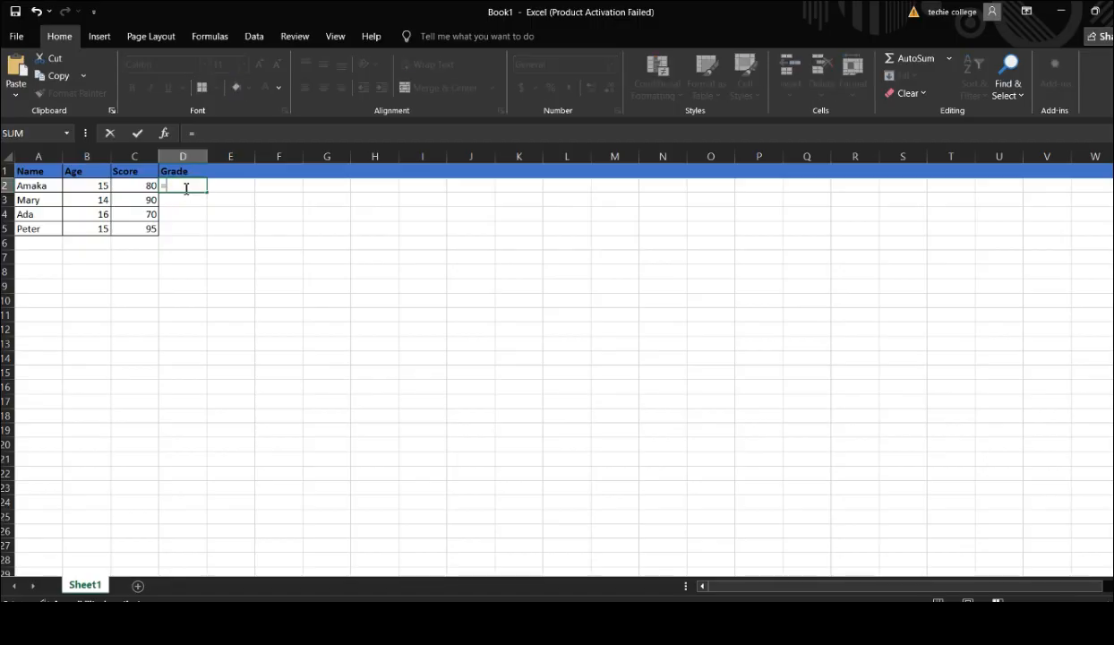
pyautogui.write('if')
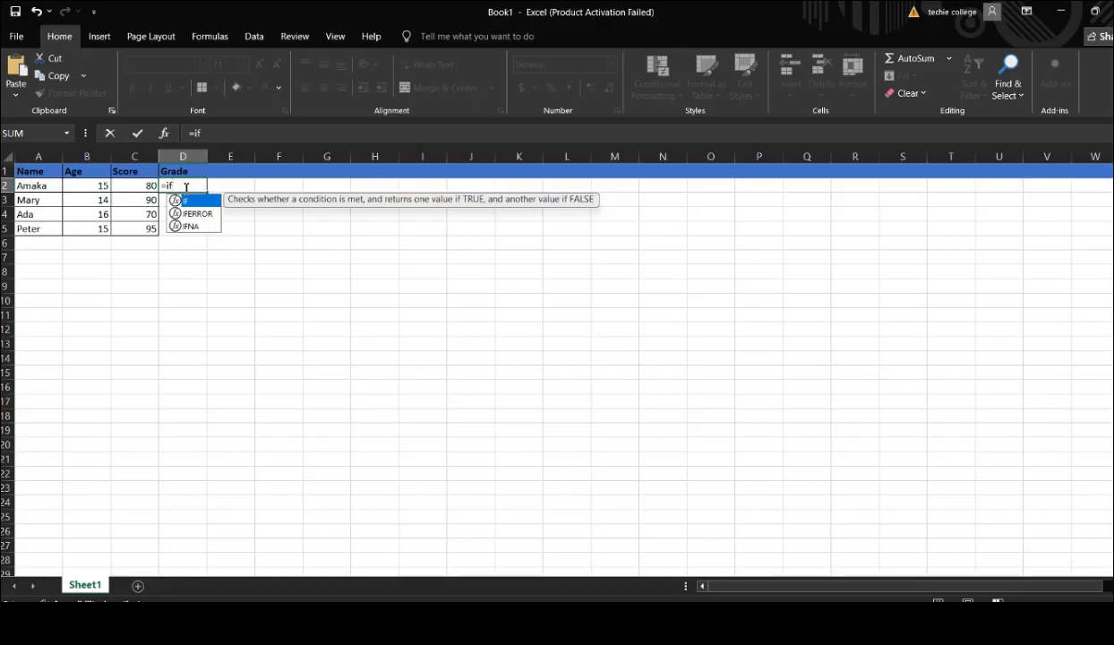
pyautogui.write('(')
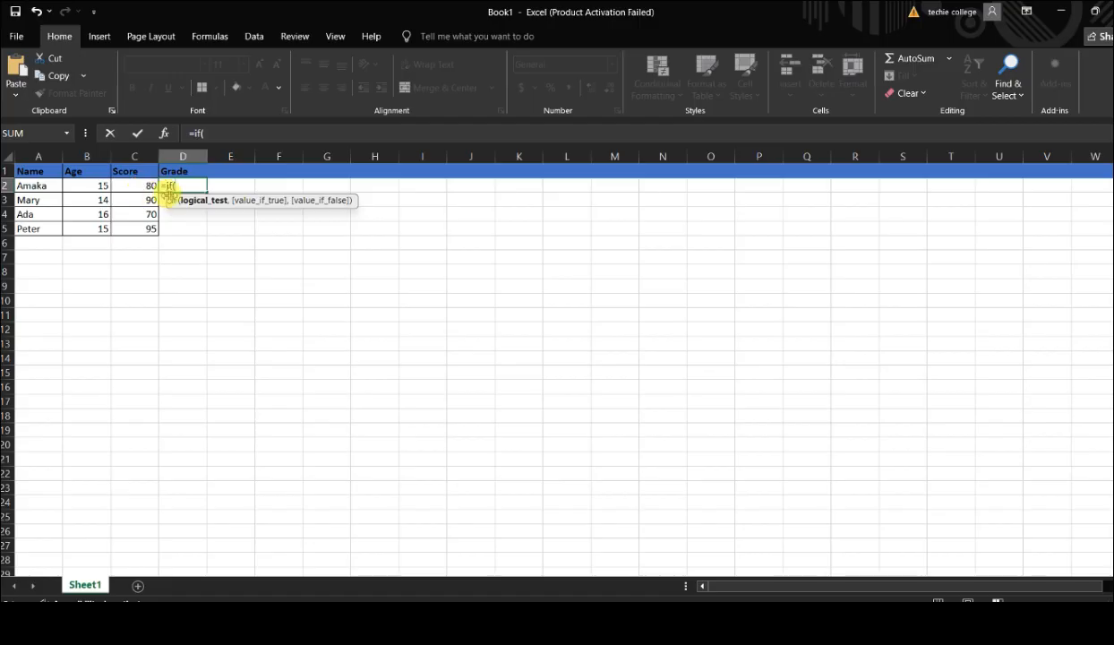
pyautogui.write('c')
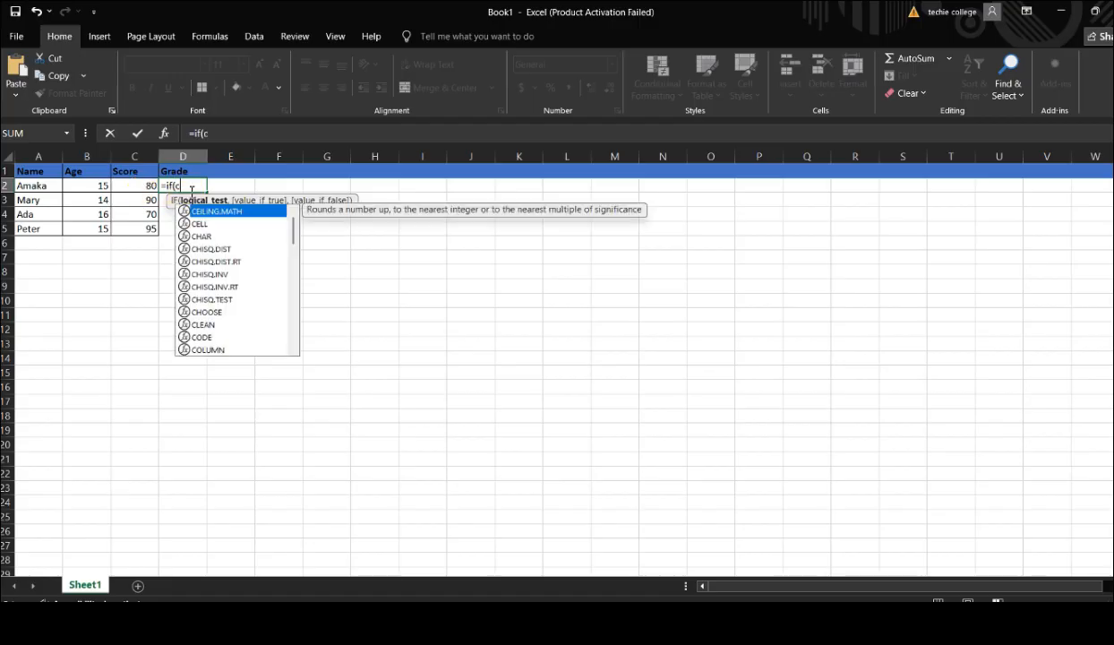
pyautogui.write('2>')
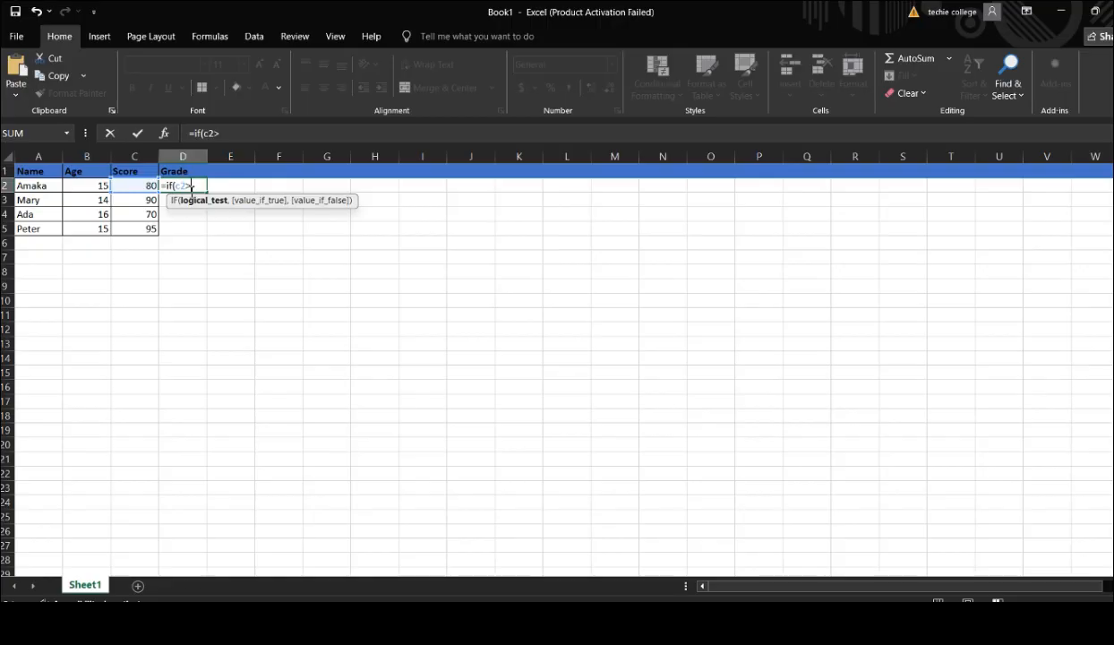
pyautogui.write('=80,')
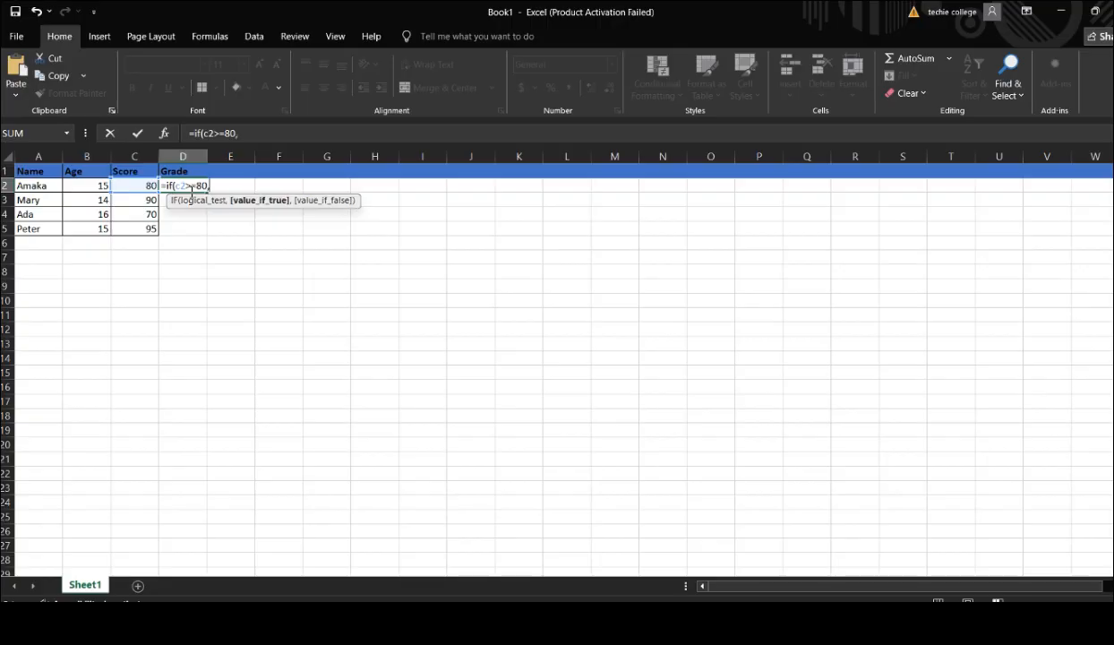
pyautogui.write('"pass",')
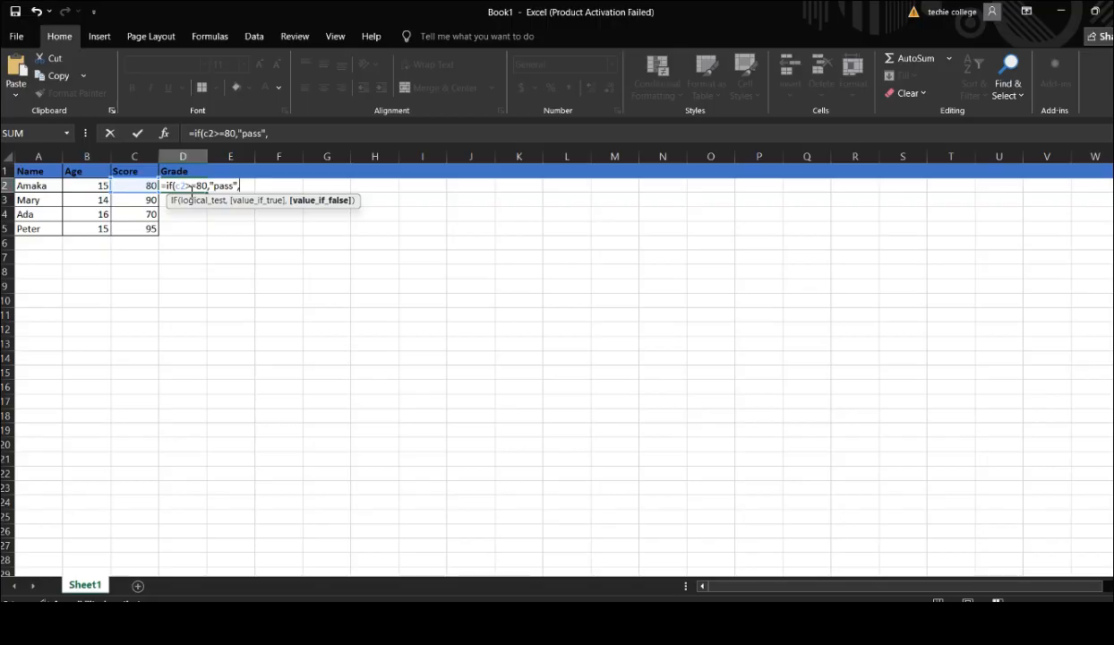
pyautogui.write('"fail")')
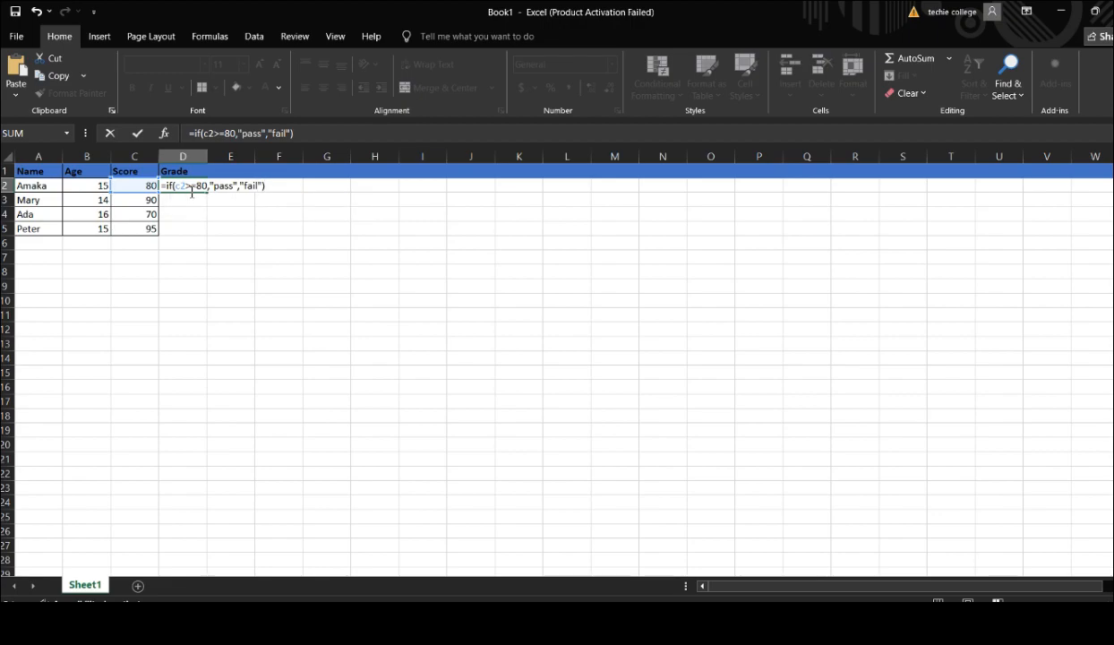
pyautogui.press('Return')
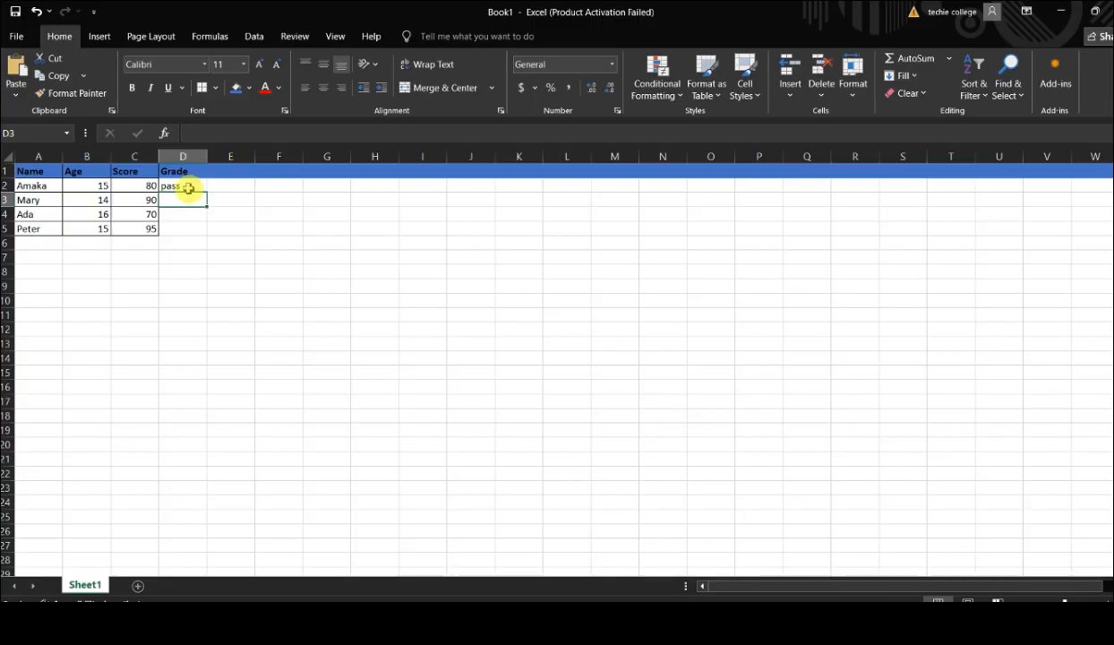
pyautogui.click(186, 186)
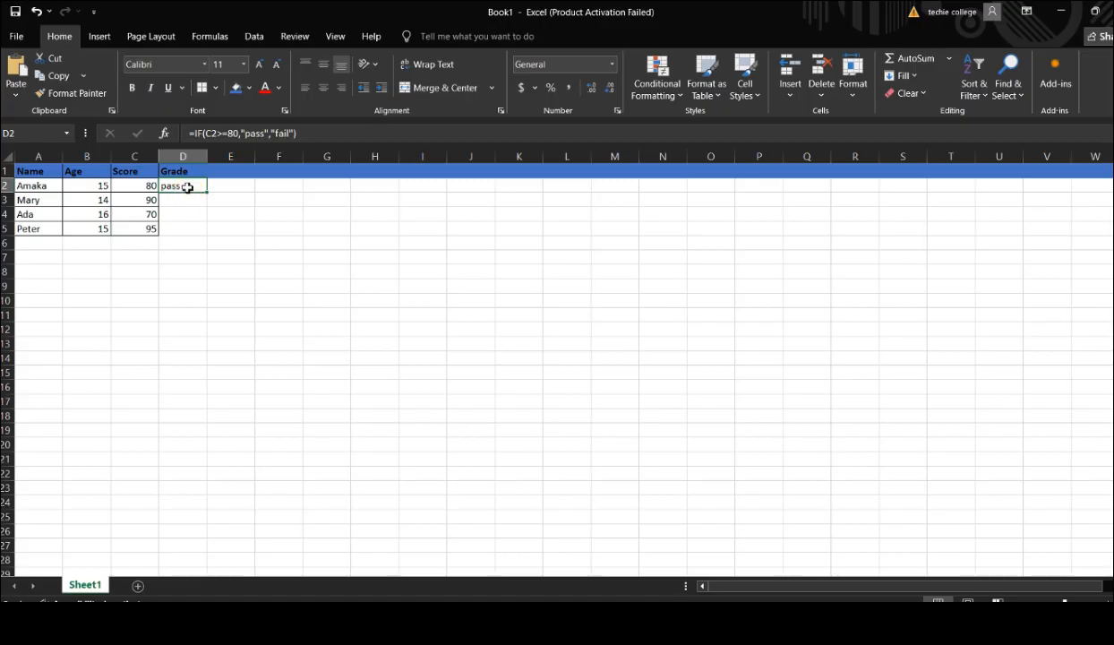
# Step: Fill the grade formula from cell D2 down to D5 for the remaining people
pyautogui.click(205, 191)
pyautogui.moveTo(206, 193); pyautogui.dragTo(207, 231)
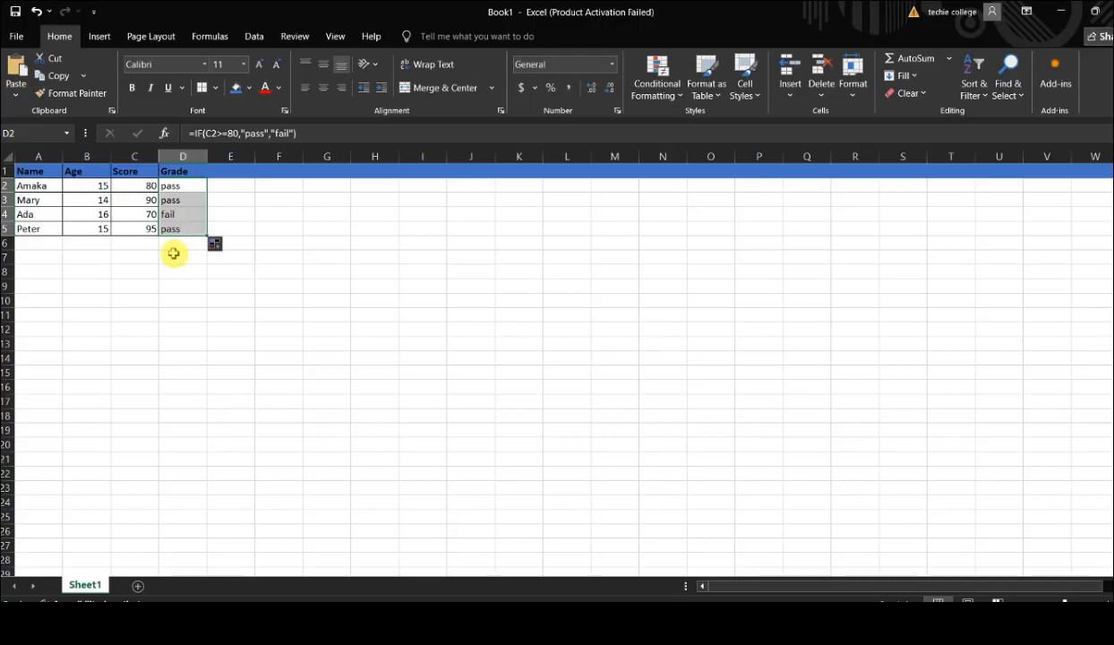
pyautogui.click(174, 257)
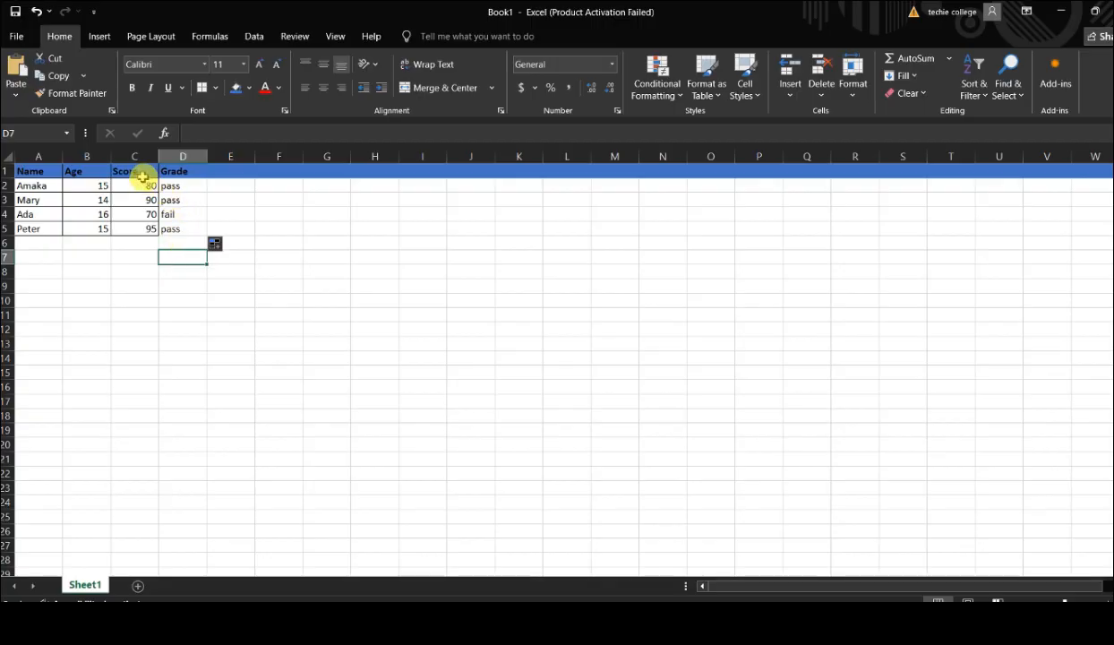
# Step: Total the scores C2:C5 with AutoSum in cell C6
pyautogui.click(144, 243)
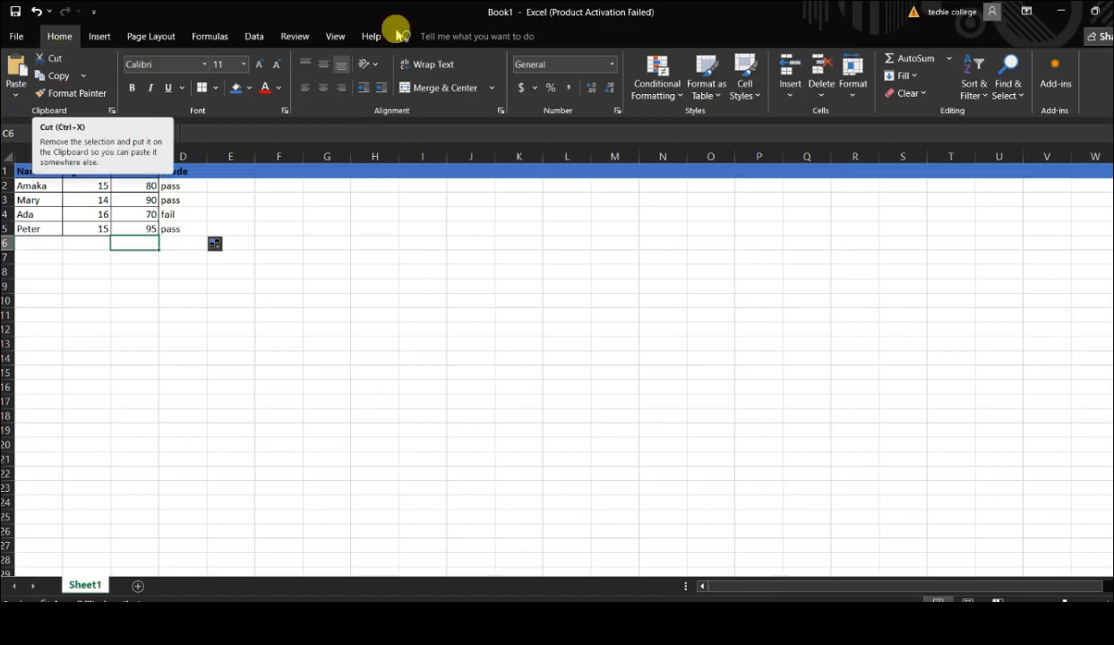
pyautogui.click(930, 61)
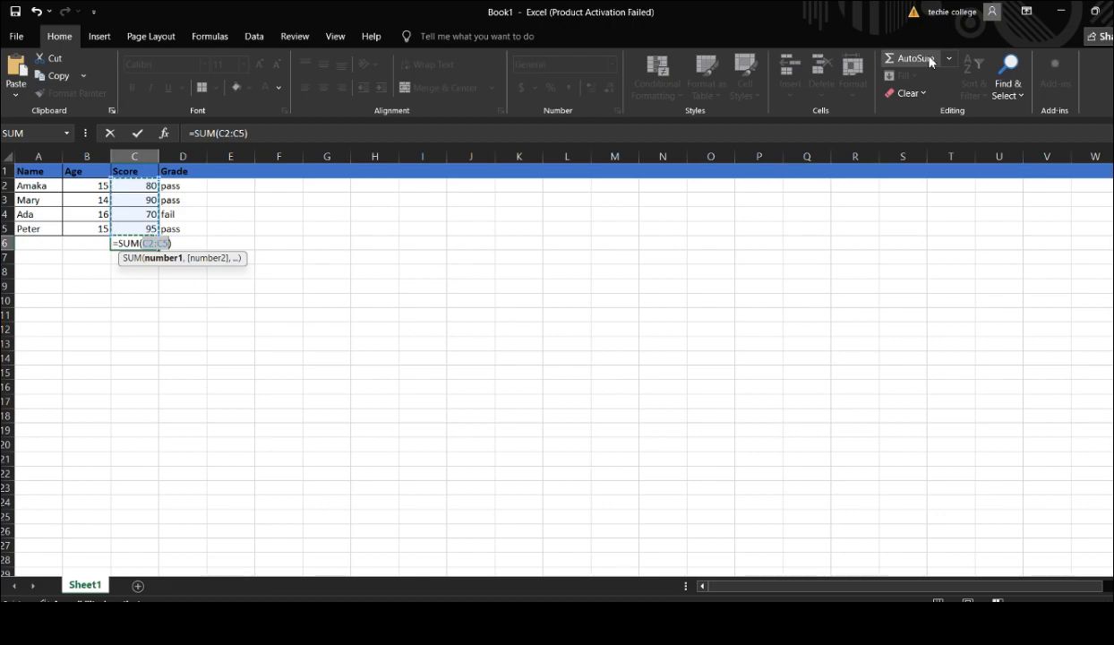
pyautogui.press('Return')
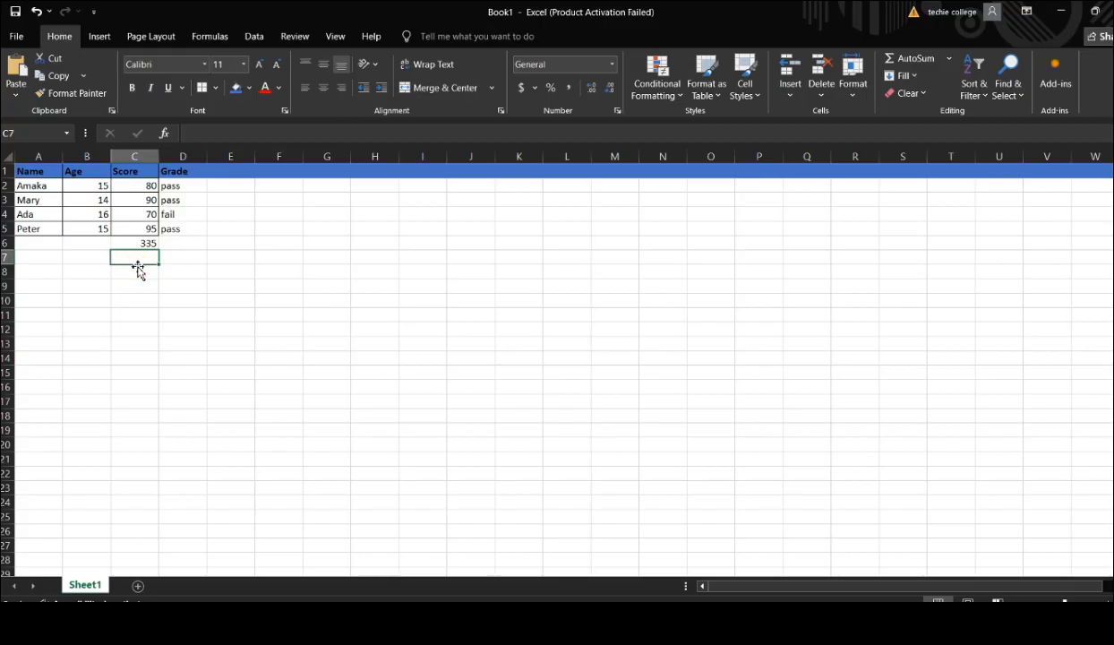
pyautogui.write('=')
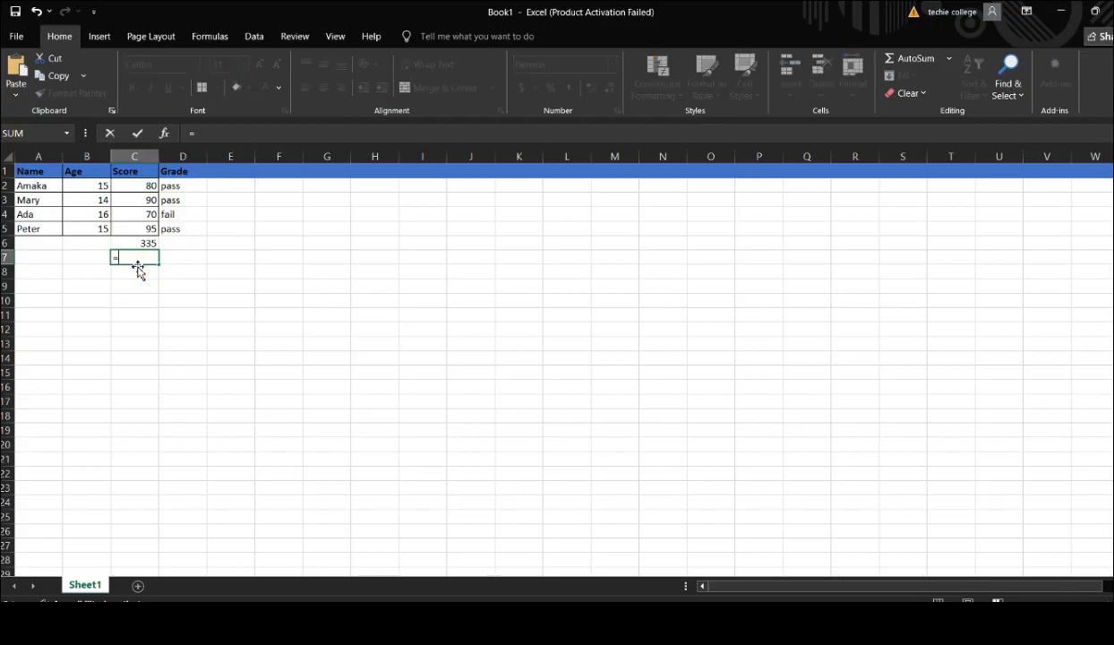
pyautogui.write('A')
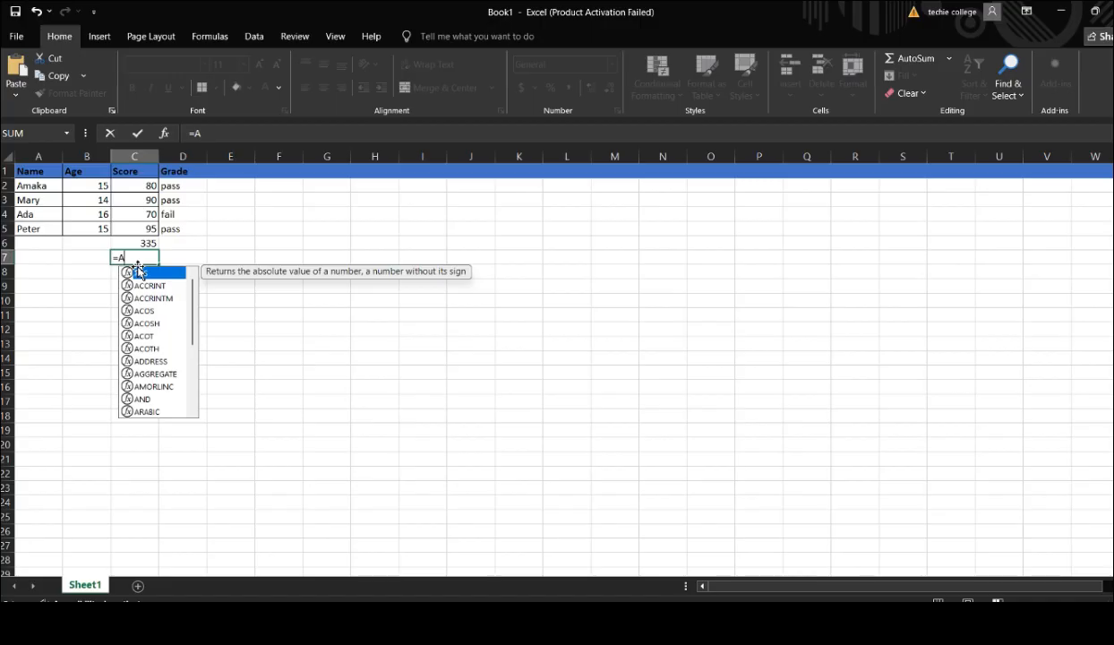
pyautogui.press('Escape')
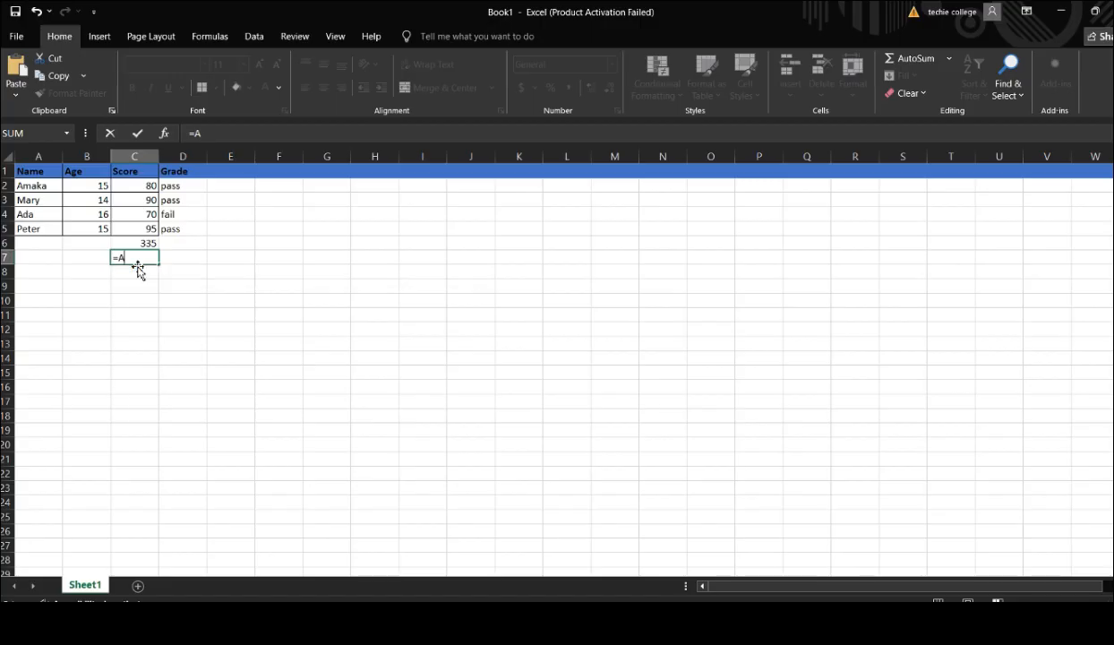
pyautogui.write('ve')
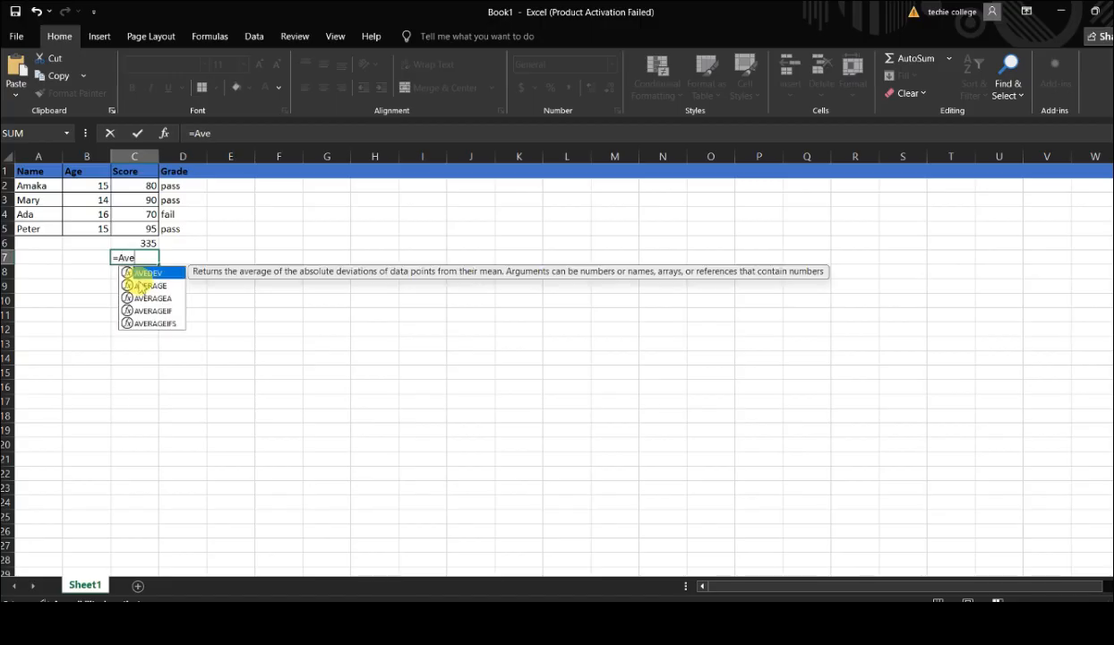
pyautogui.click(141, 285)
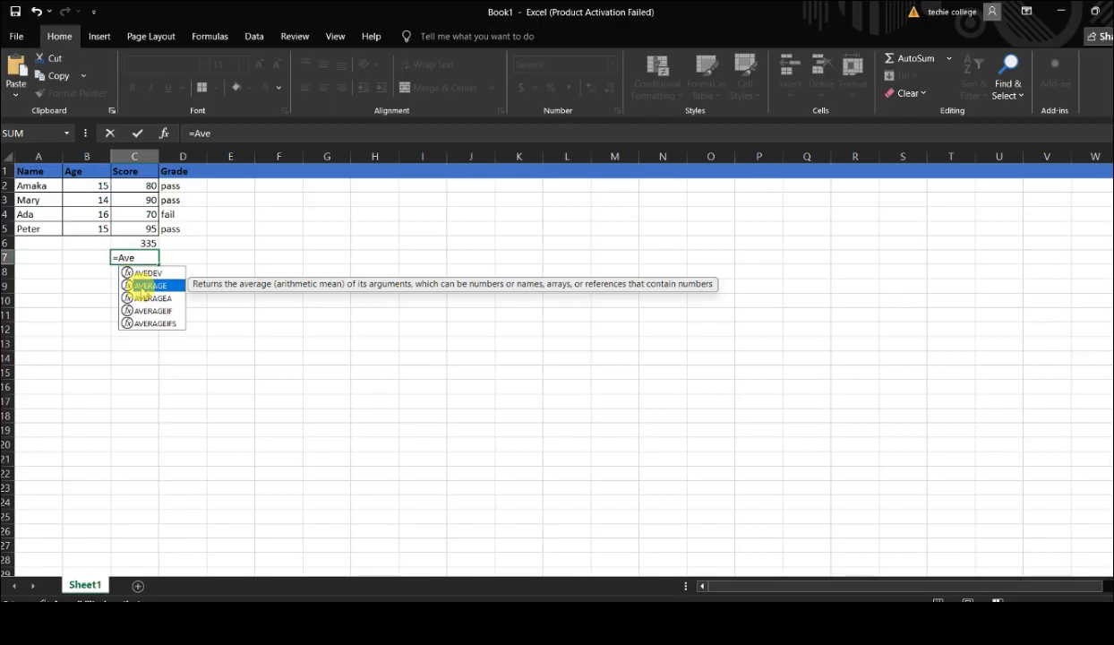
pyautogui.press('Return')
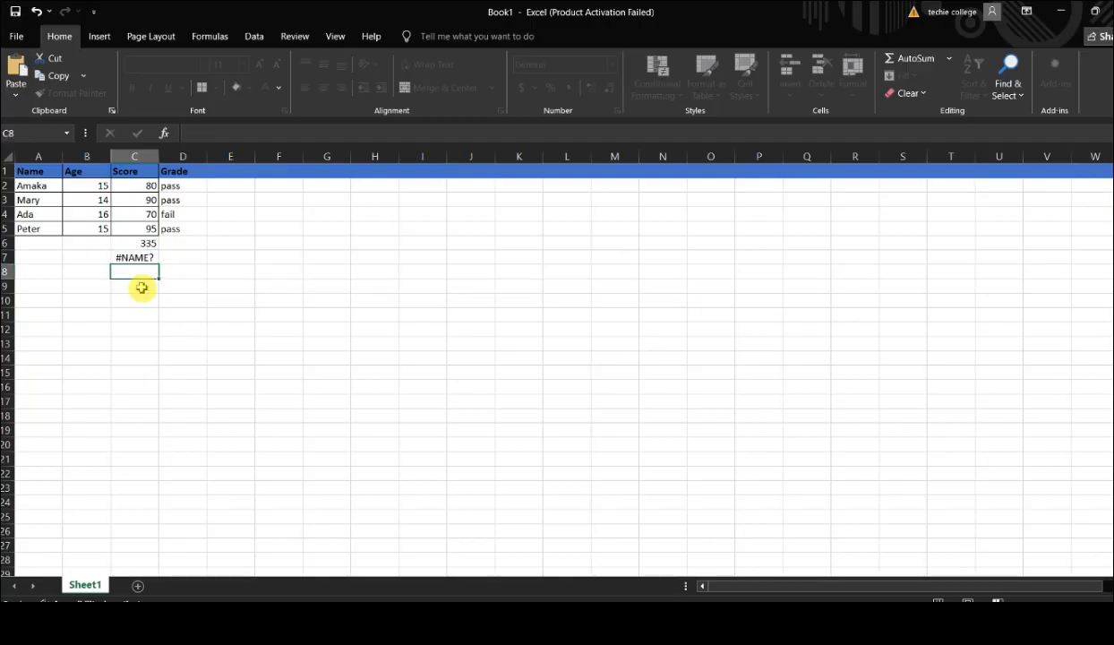
pyautogui.press('Up')
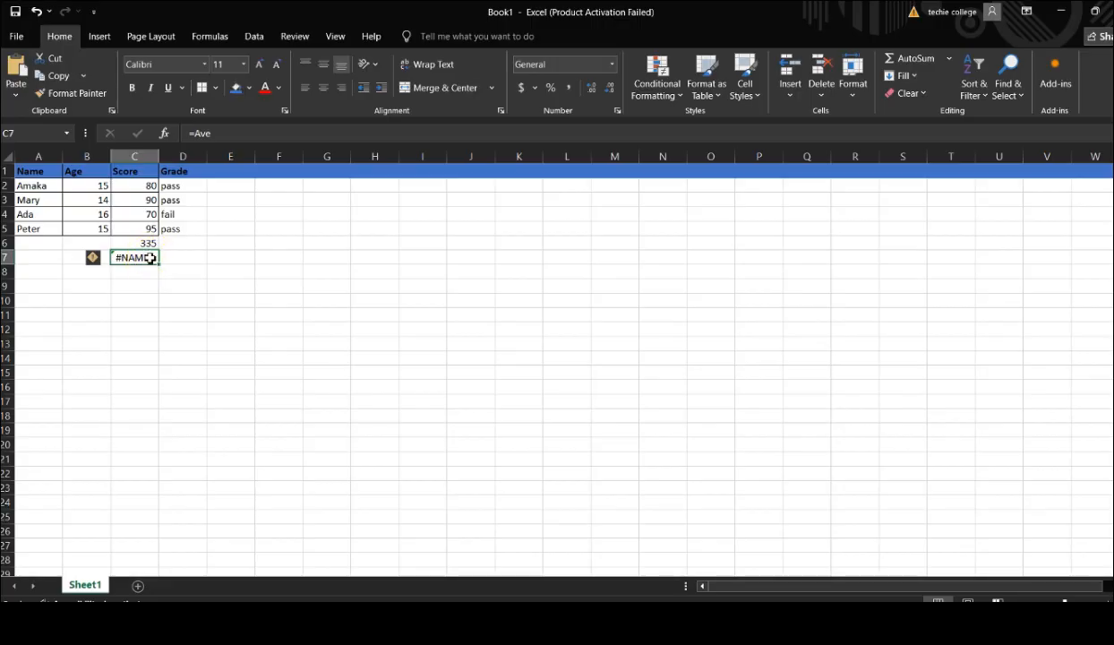
pyautogui.press('Delete')
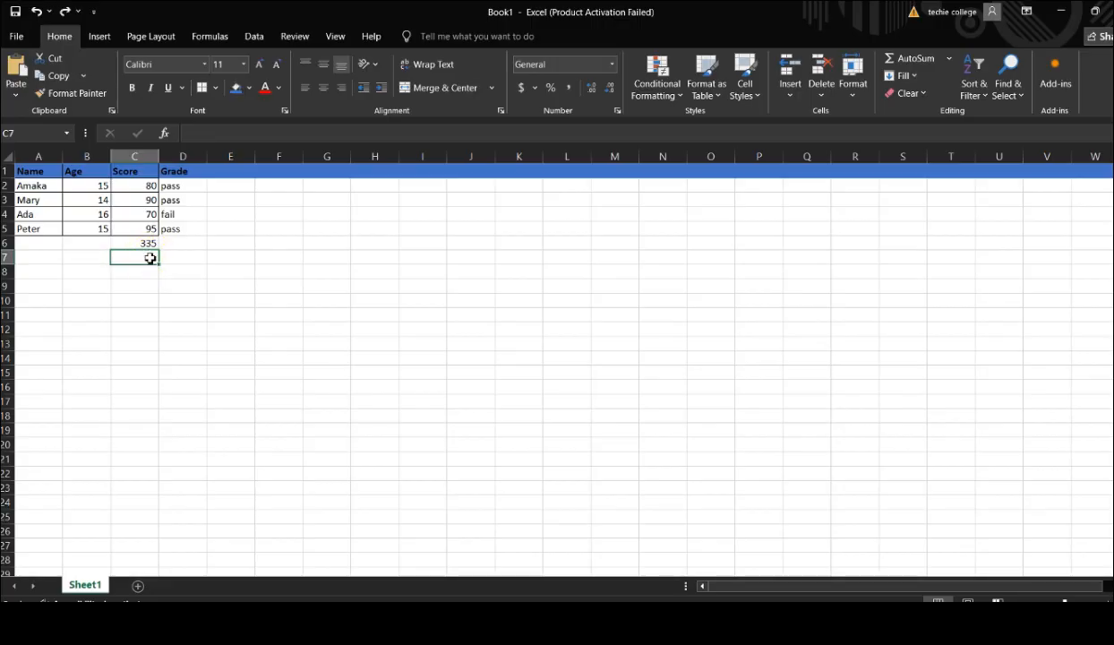
# Step: Enter the formula =Average(c2:c5) in cell C7 to calculate the mean score
pyautogui.write('=')
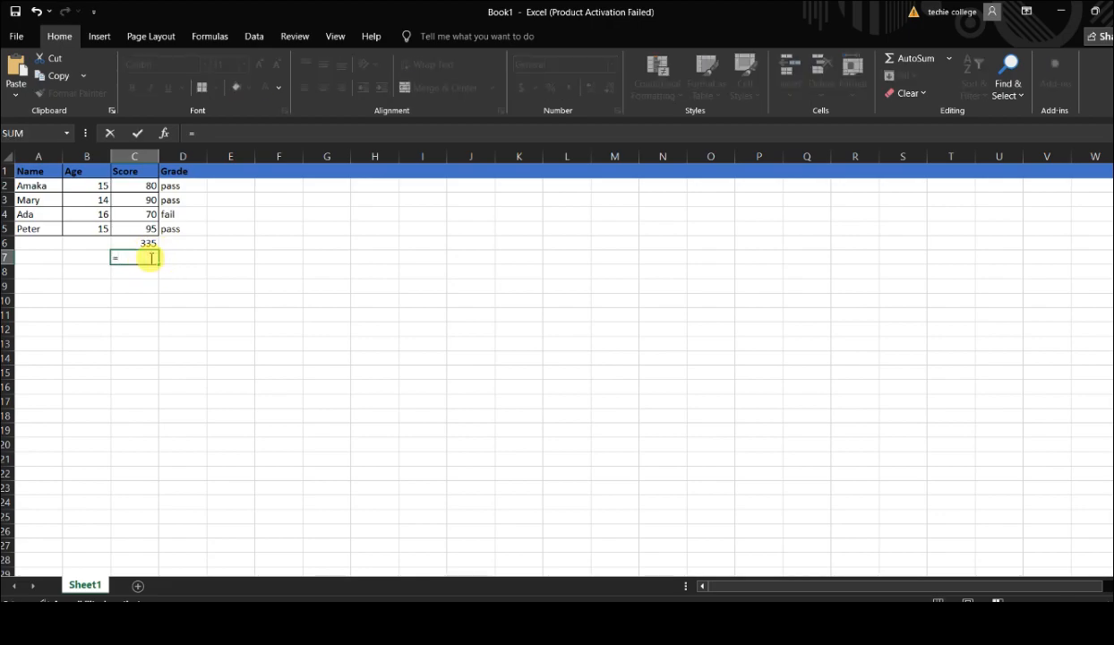
pyautogui.write('Aver')
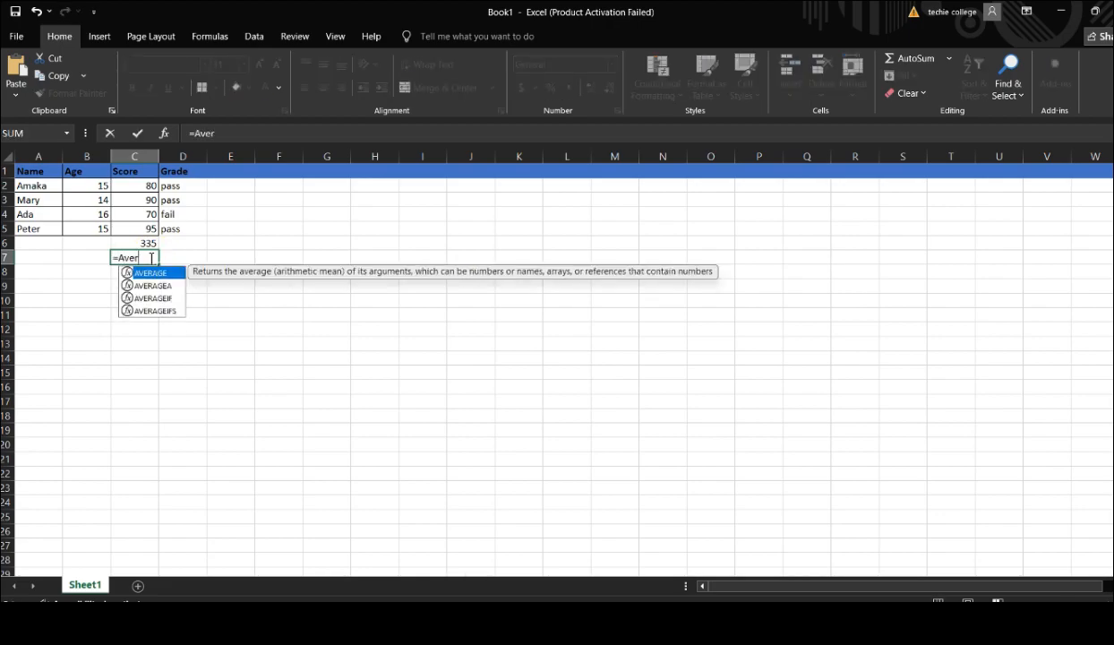
pyautogui.write('age(')
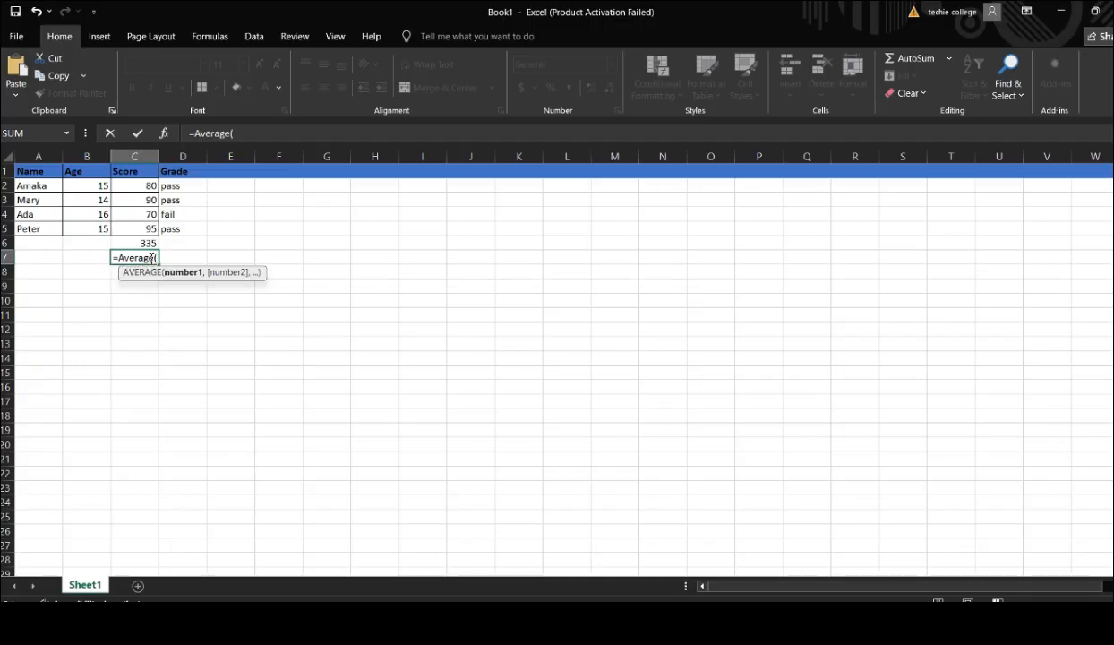
pyautogui.write('c')
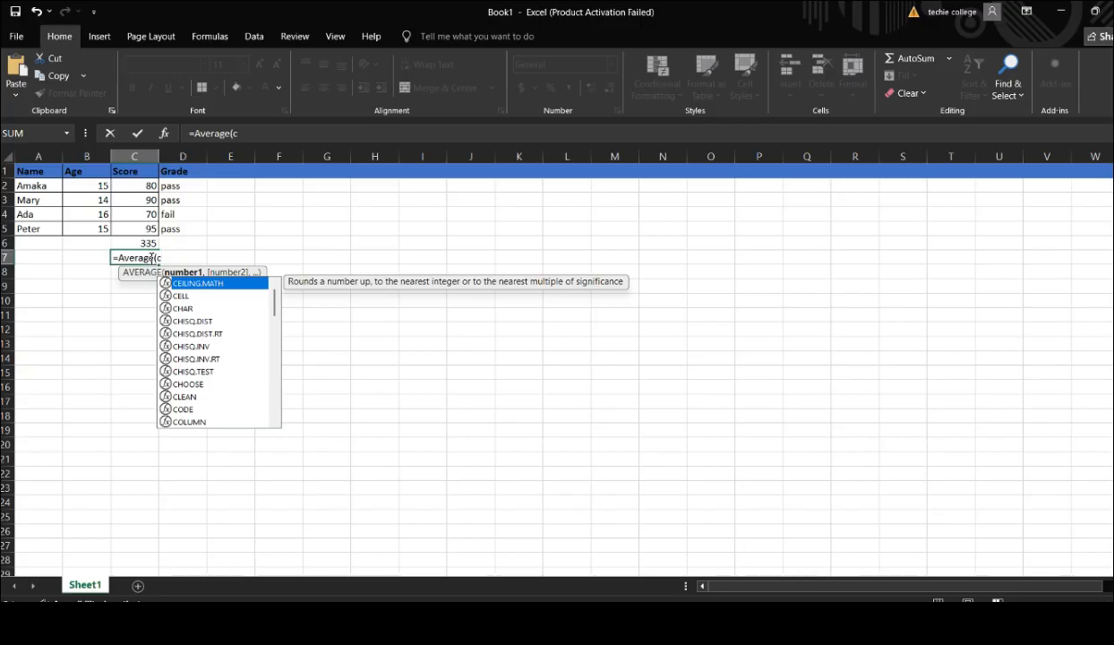
pyautogui.write('2')
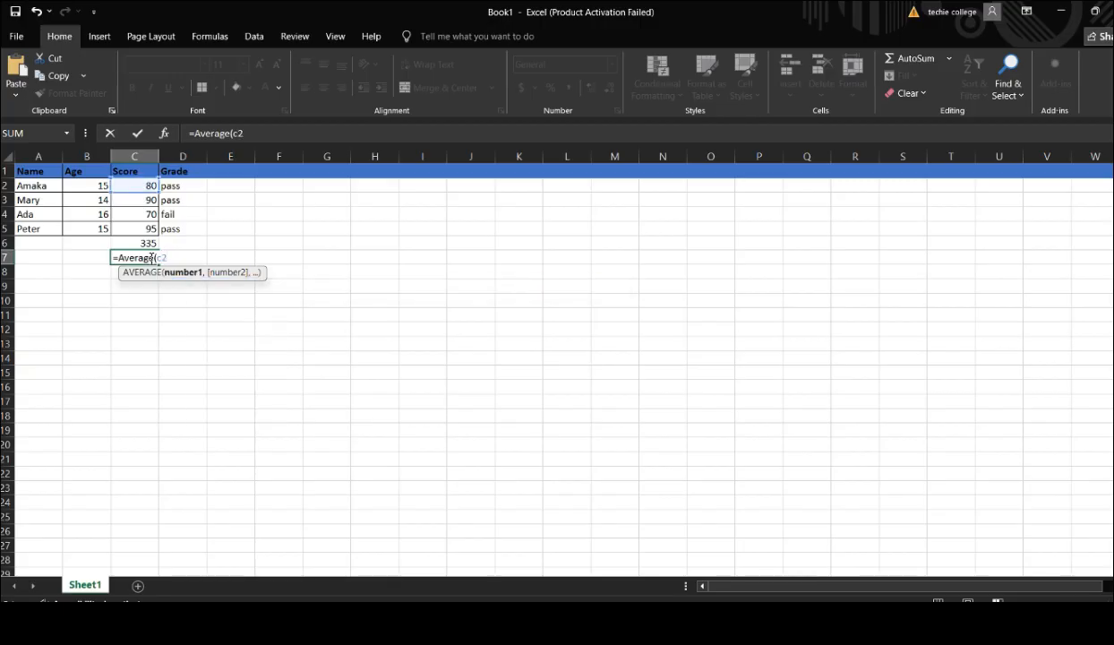
pyautogui.write(':c5')
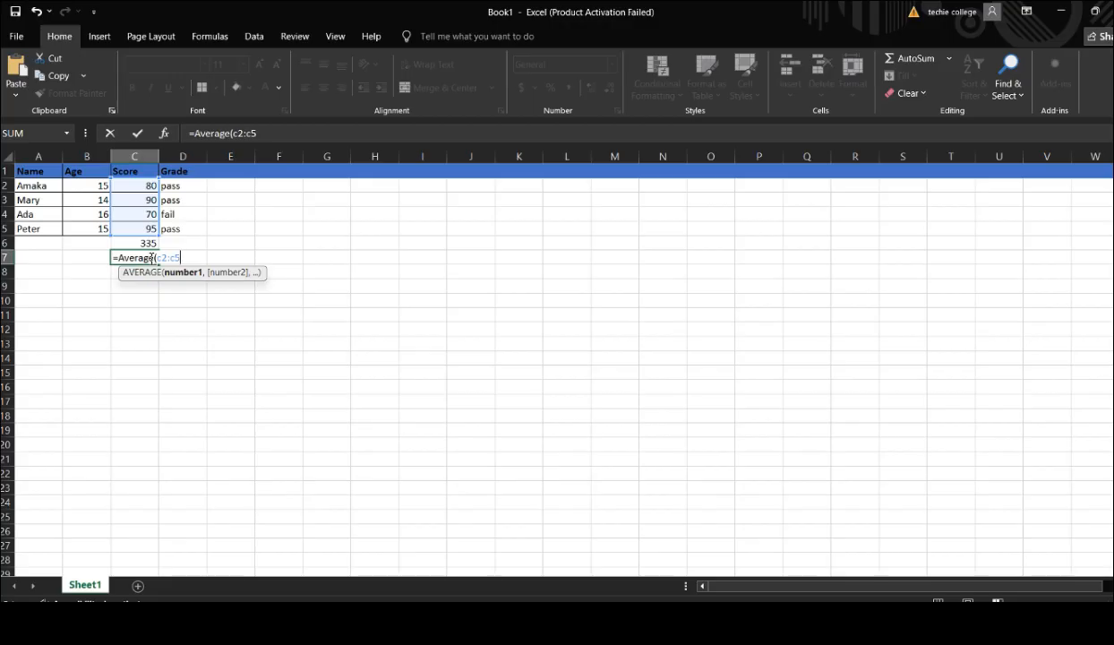
pyautogui.write(')')
pyautogui.press('Return')
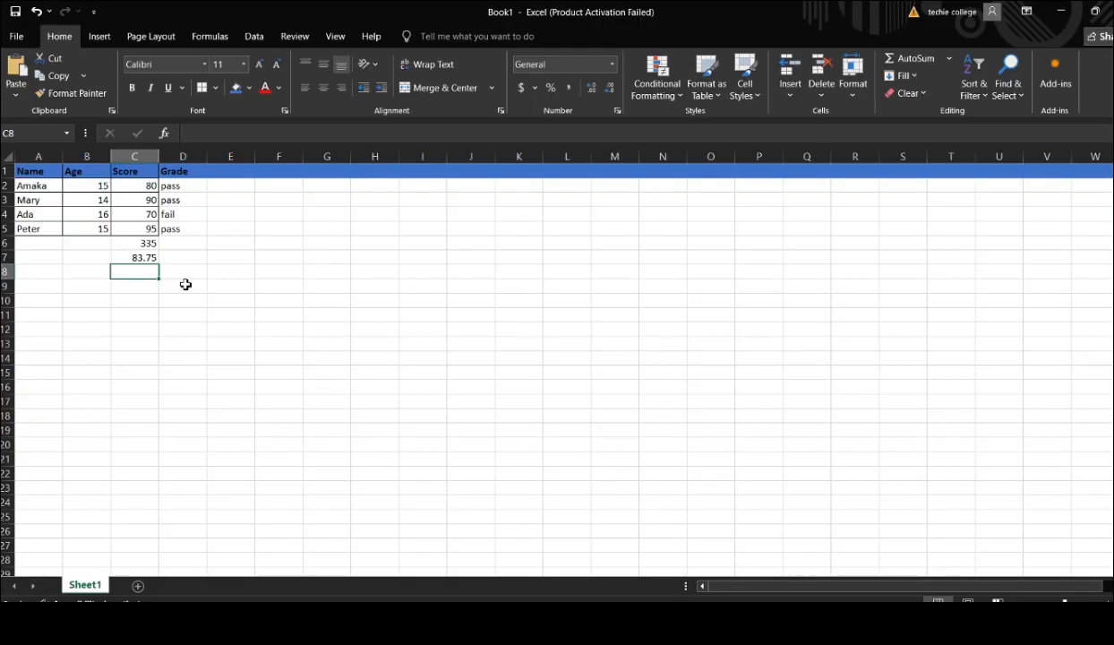
# Step: Try a 2-D Clustered Column chart based only on the name column A1:A5, and remove it
pyautogui.click(40, 175)
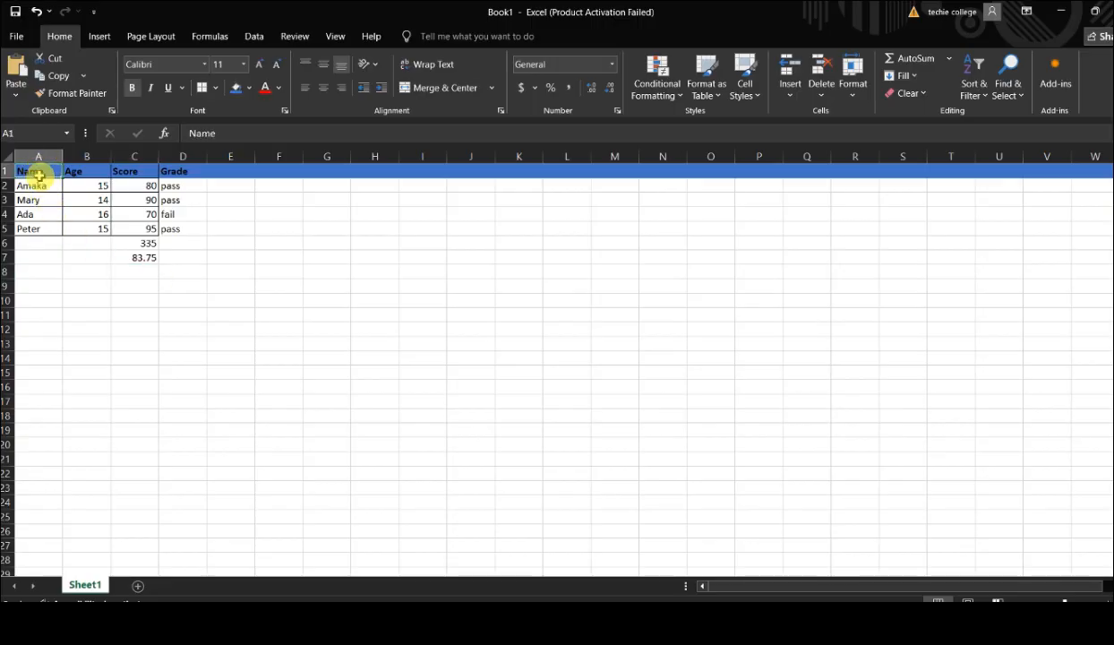
pyautogui.moveTo(39, 175); pyautogui.dragTo(43, 230)
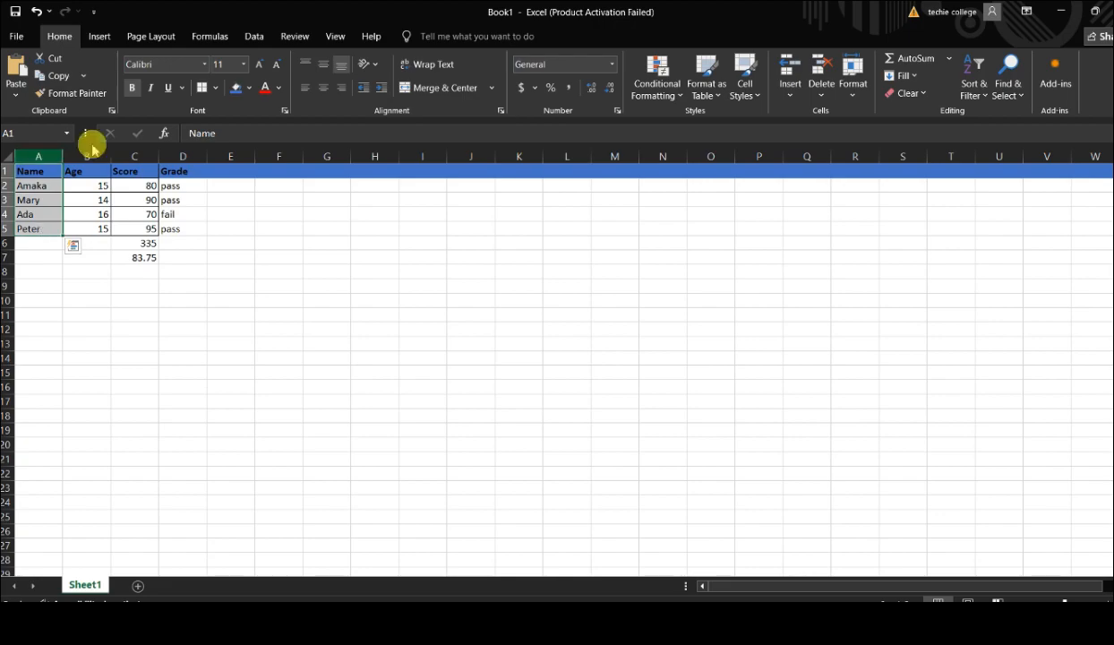
pyautogui.click(99, 36)
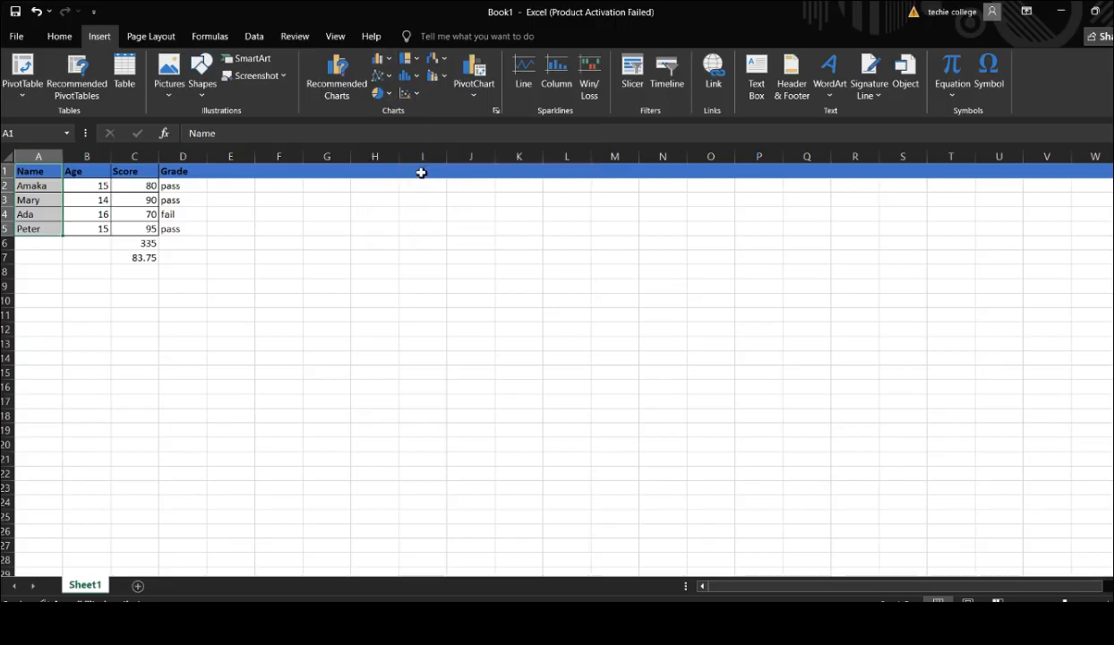
pyautogui.click(382, 63)
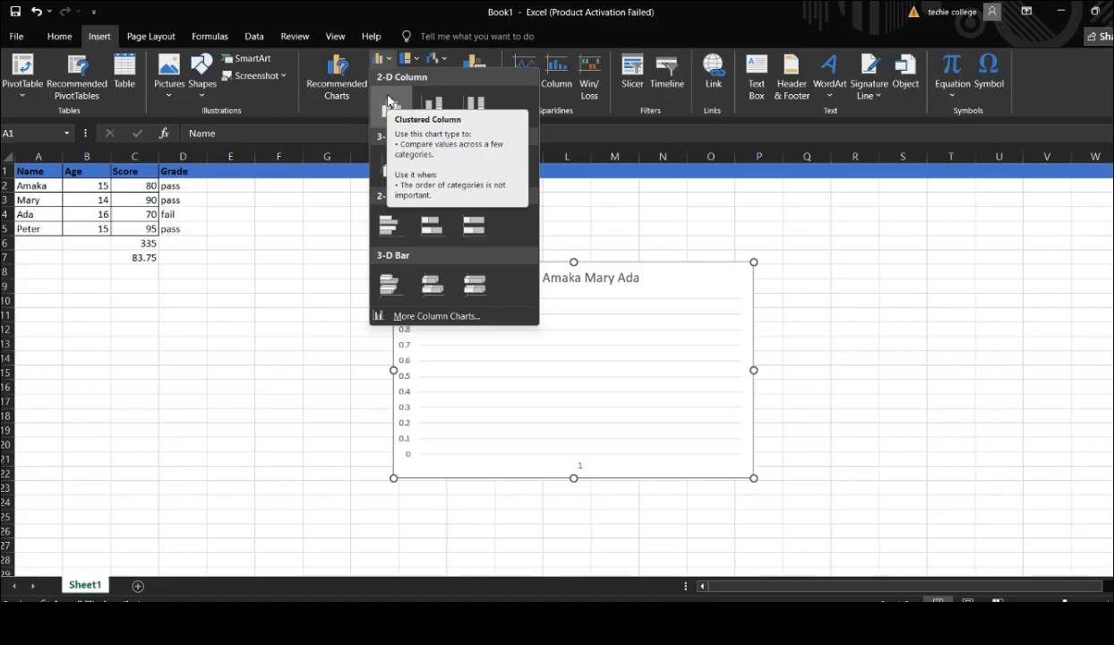
pyautogui.click(388, 101)
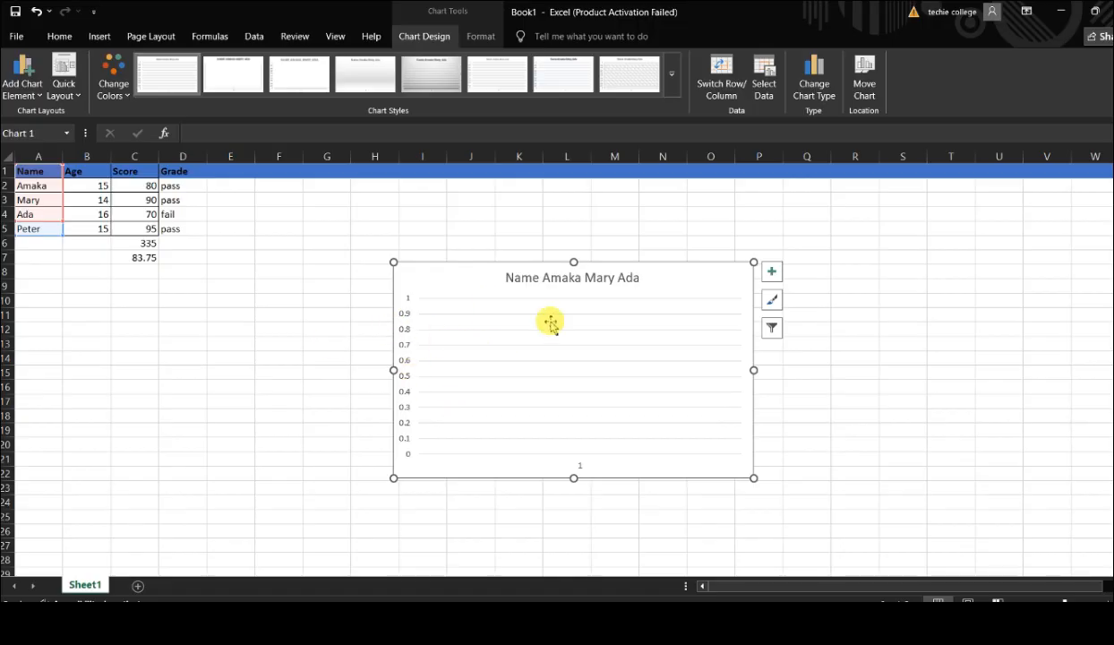
pyautogui.press('Delete')
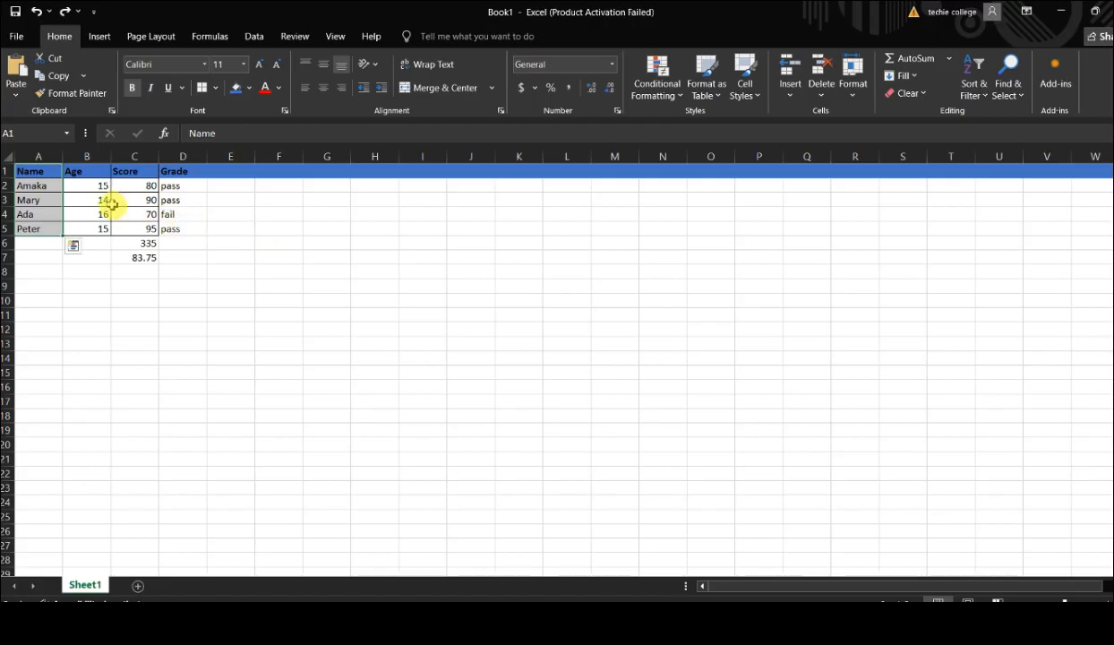
# Step: Insert a 2-D Clustered Column chart from the names, ages and scores in A1:C5
pyautogui.click(48, 171)
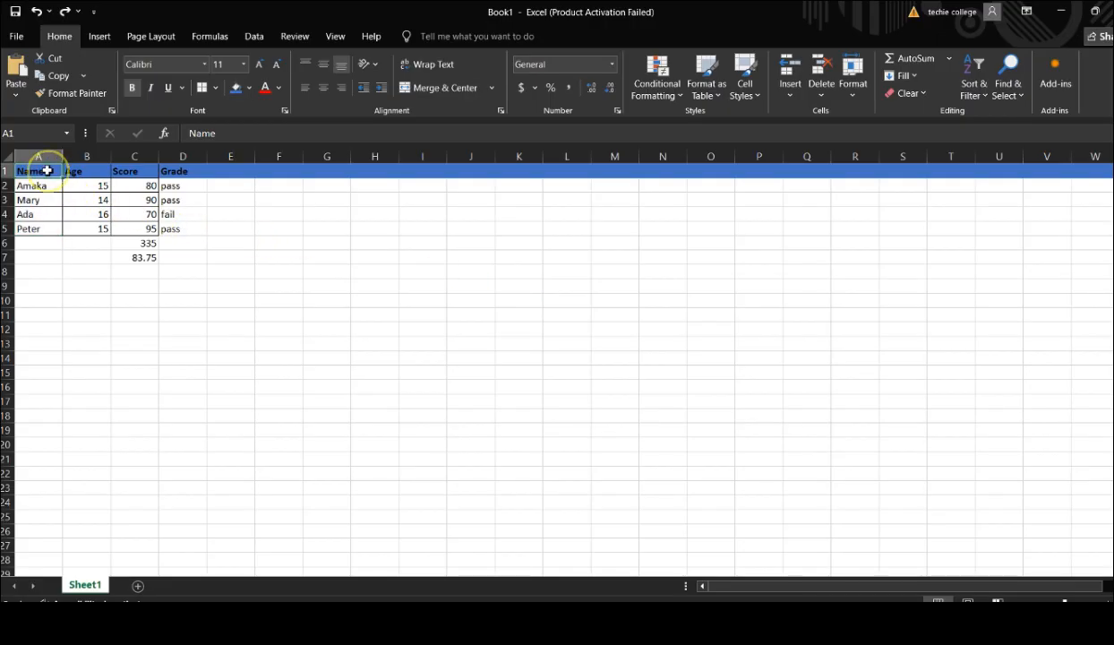
pyautogui.moveTo(47, 171); pyautogui.dragTo(130, 228)
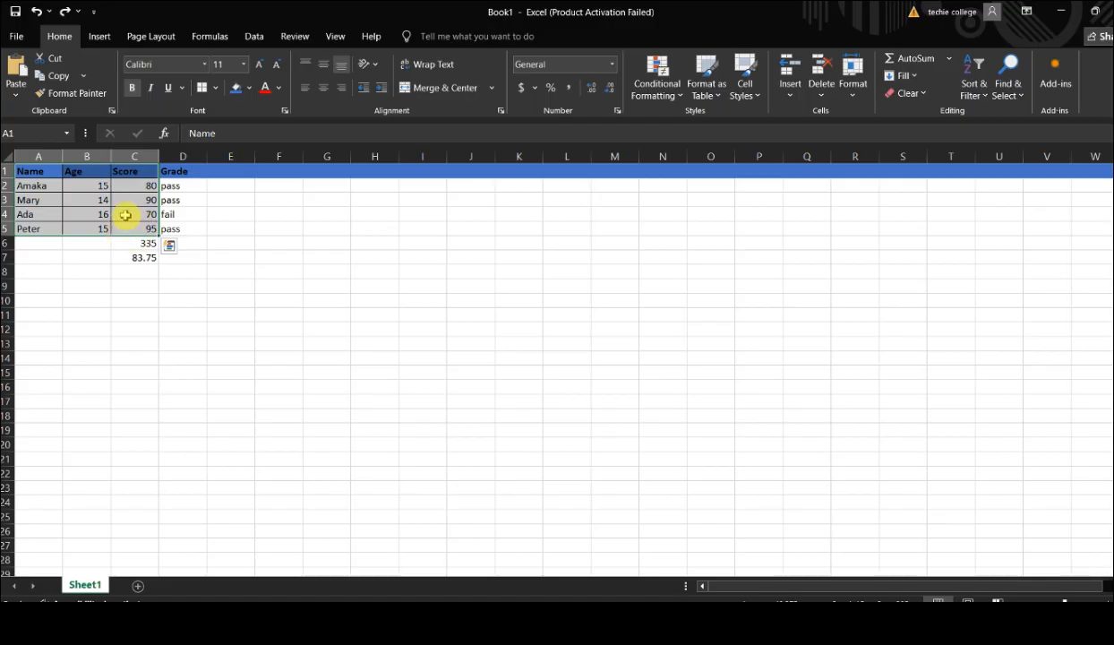
pyautogui.click(99, 38)
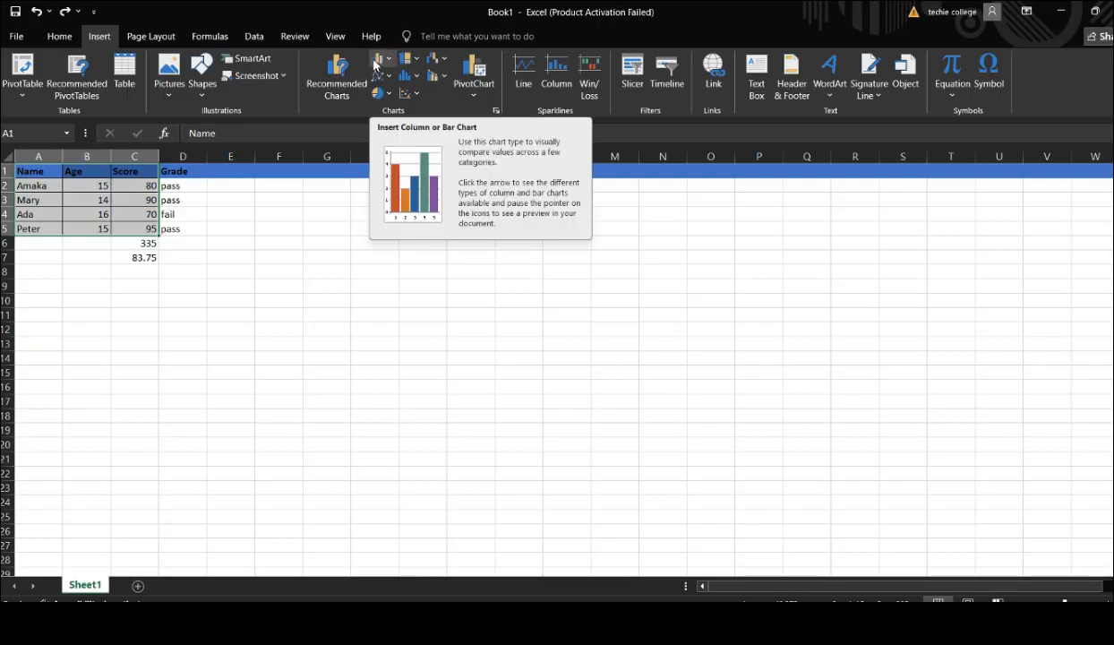
pyautogui.click(376, 59)
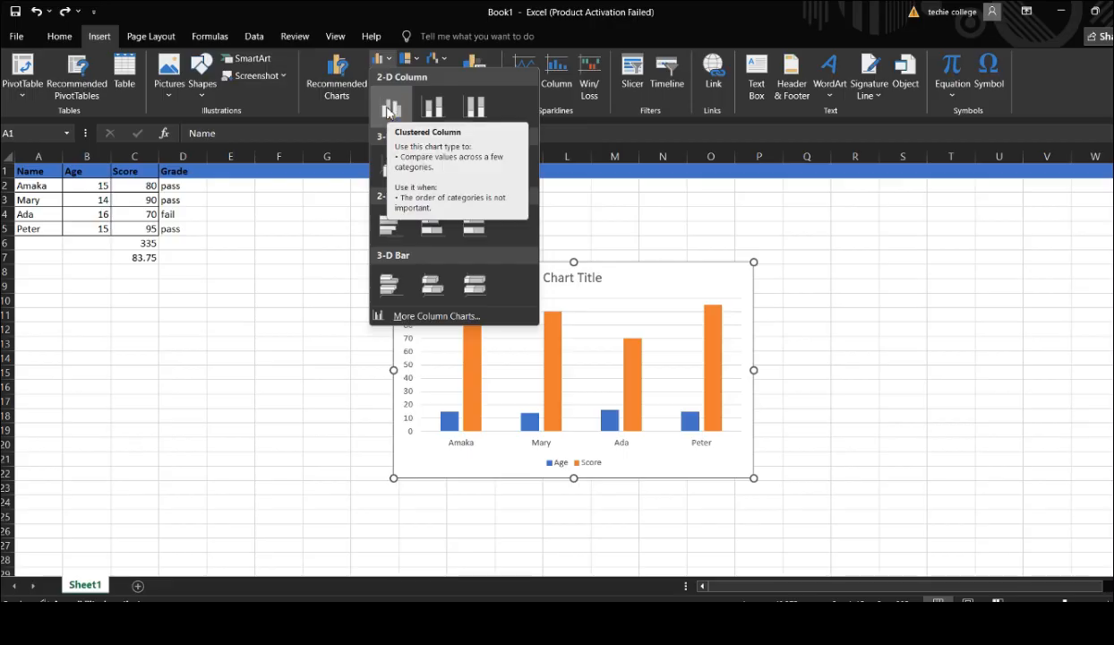
pyautogui.click(388, 109)
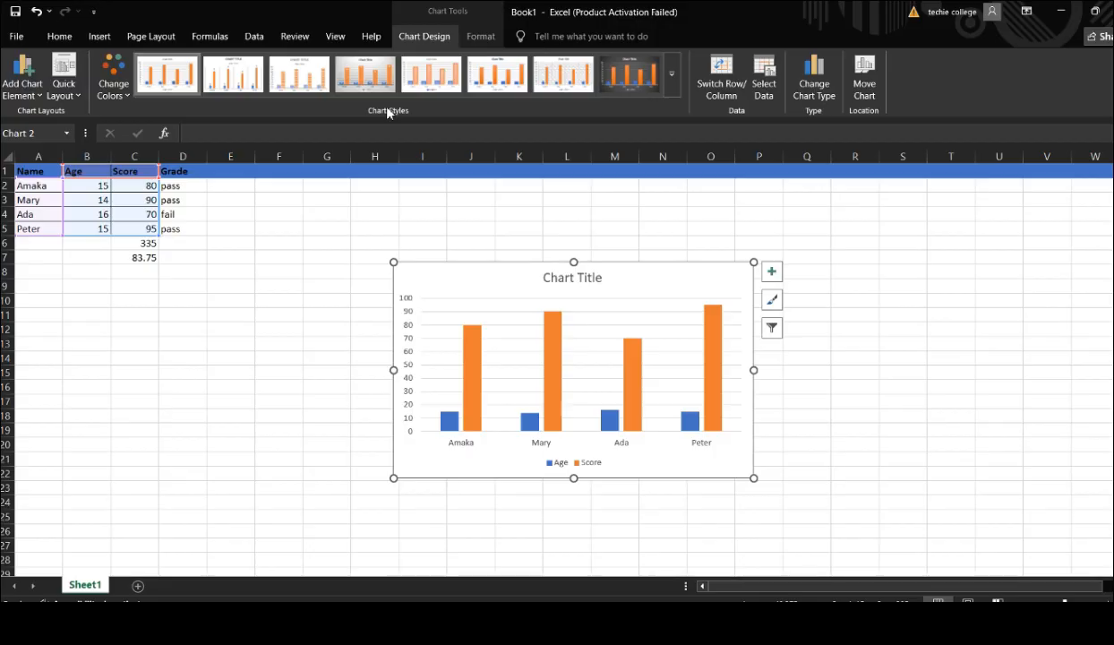
# Step: Move the chart closer to the table so it starts at about cell F7, and widen it slightly
pyautogui.click(591, 313)
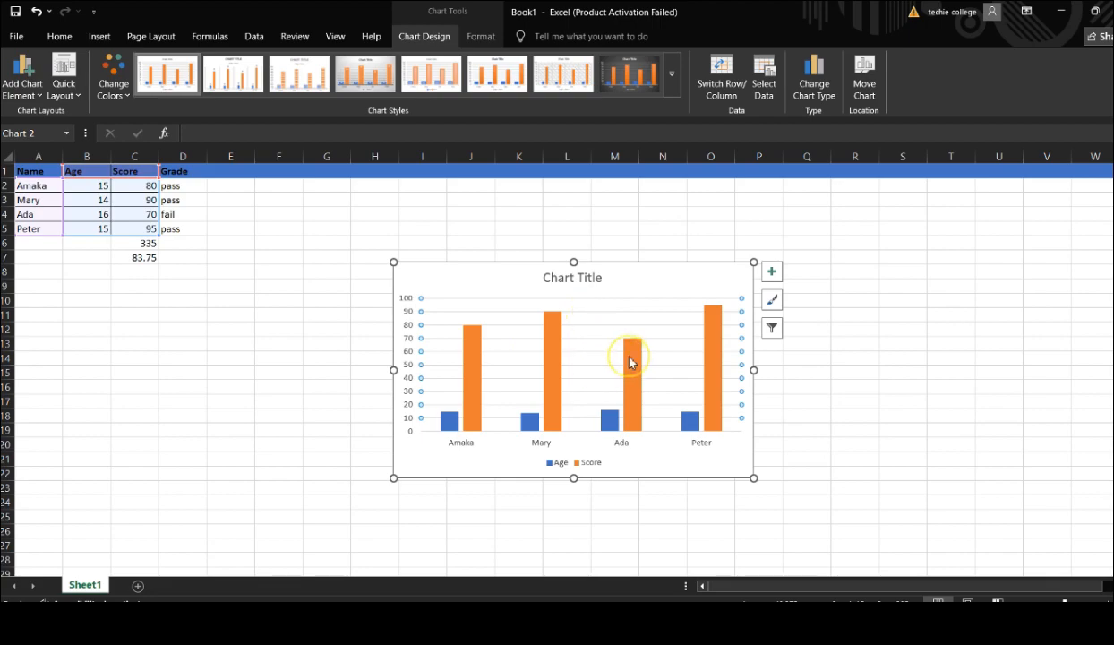
pyautogui.moveTo(519, 281); pyautogui.dragTo(381, 269)
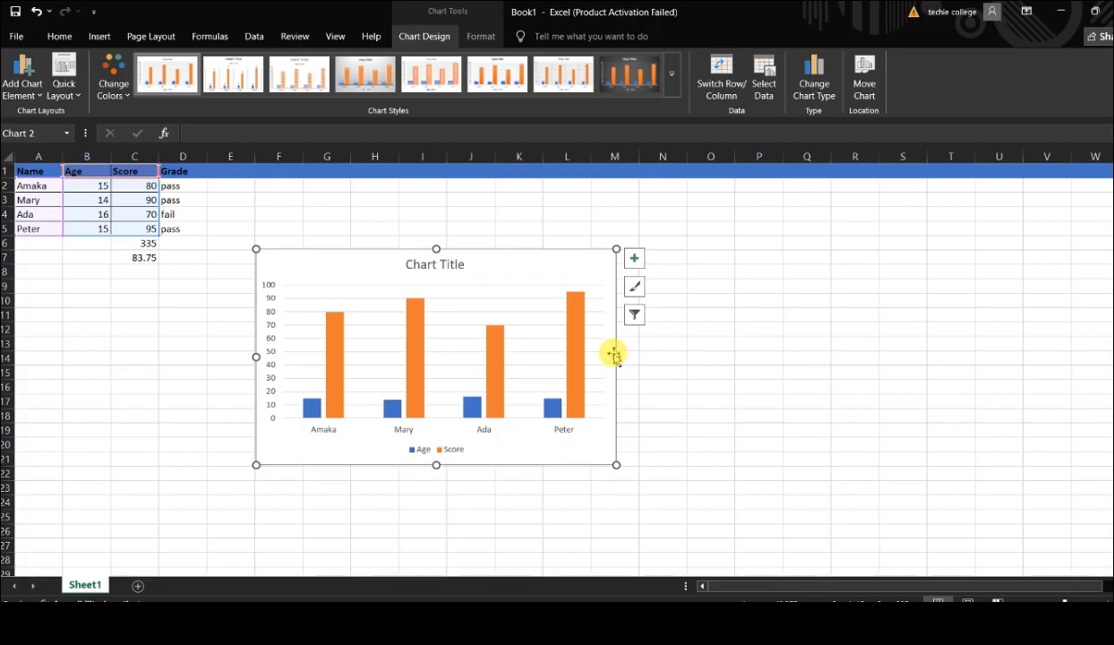
pyautogui.moveTo(618, 357)
pyautogui.mouseDown()
pyautogui.moveTo(656, 358)
pyautogui.moveTo(618, 357)
pyautogui.mouseUp()
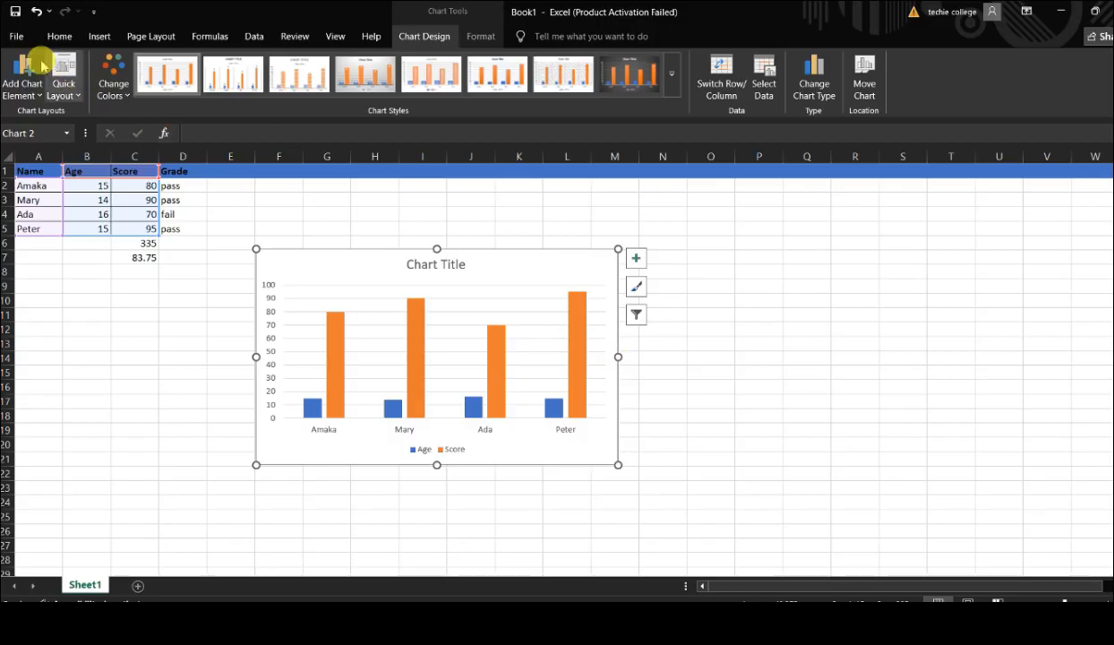
# Step: Save the workbook to the Desktop as an Excel Workbook named studentsscores
pyautogui.click(18, 37)
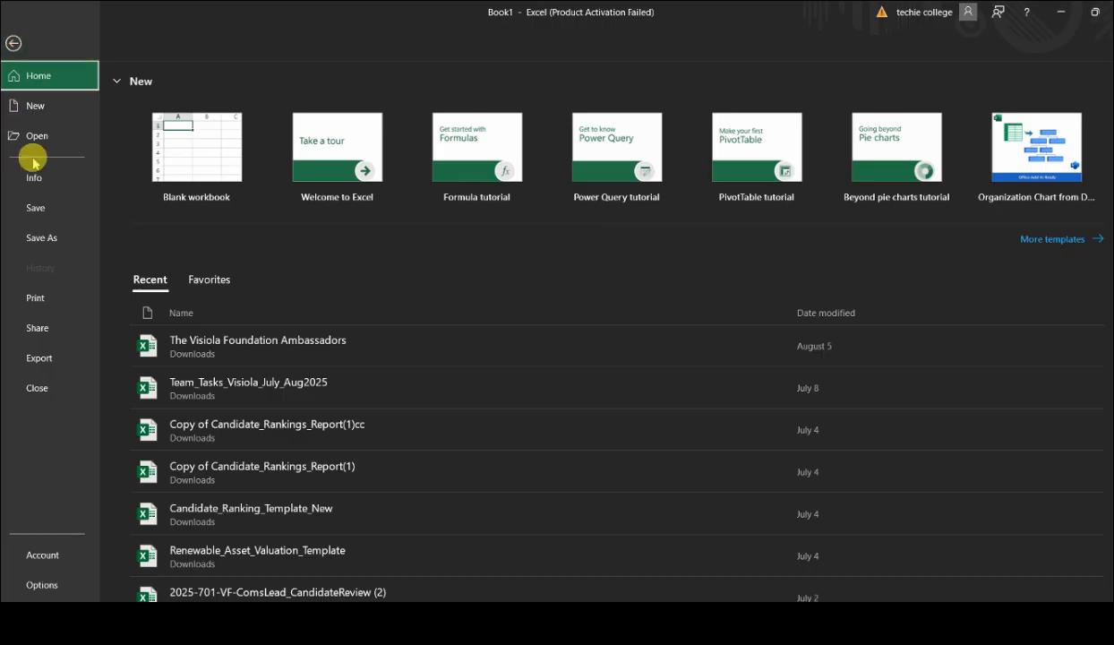
pyautogui.click(33, 211)
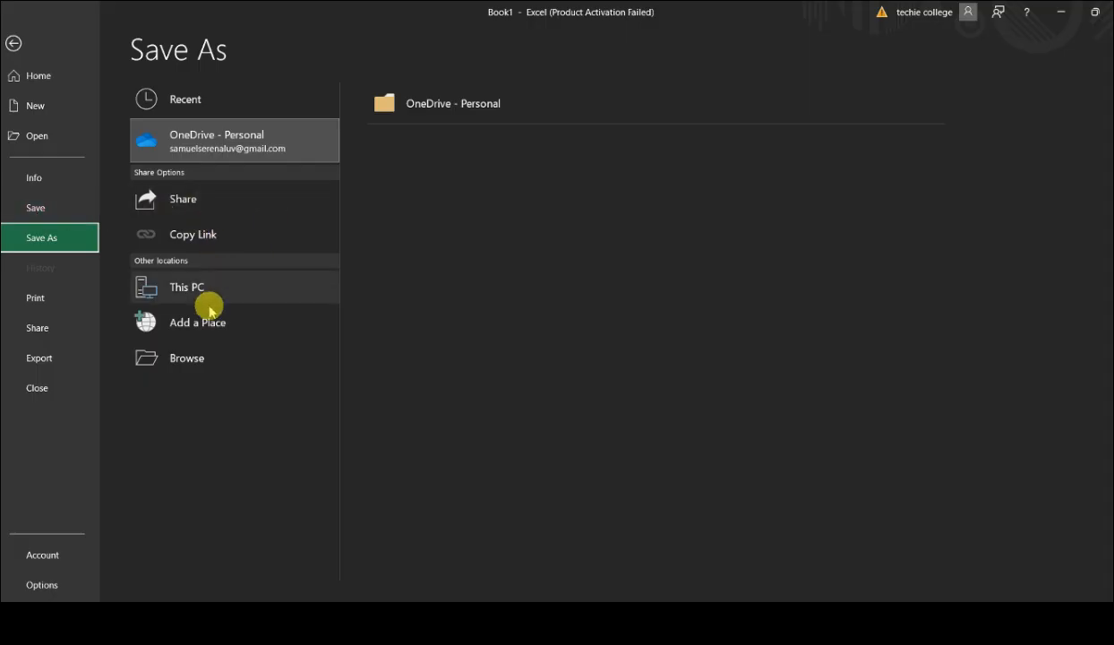
pyautogui.click(183, 355)
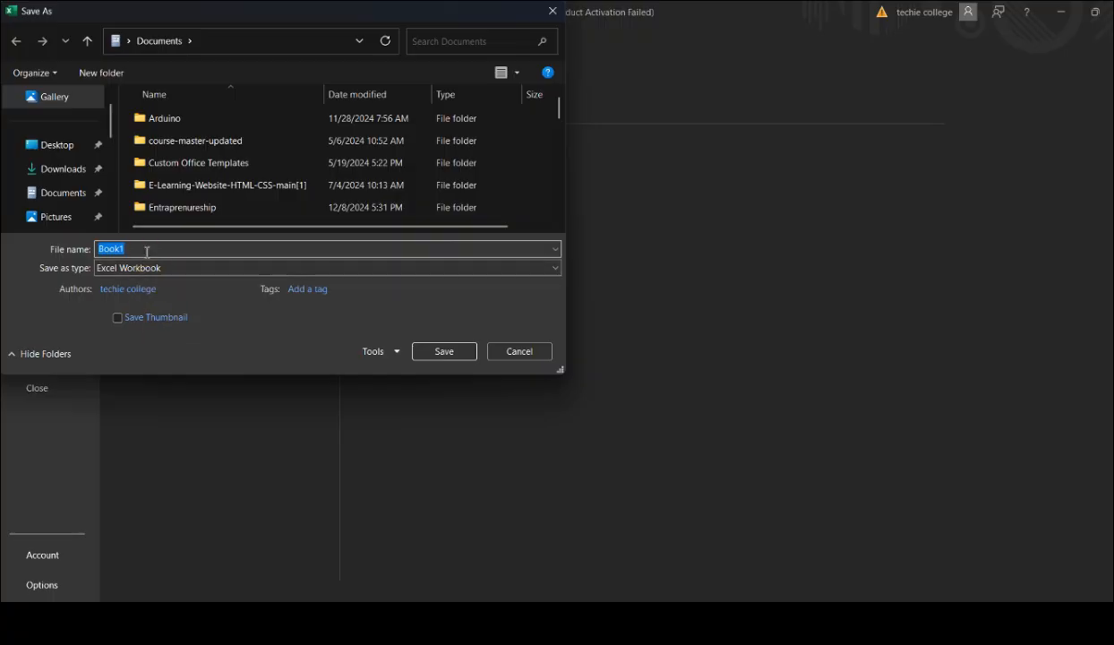
pyautogui.write('students')
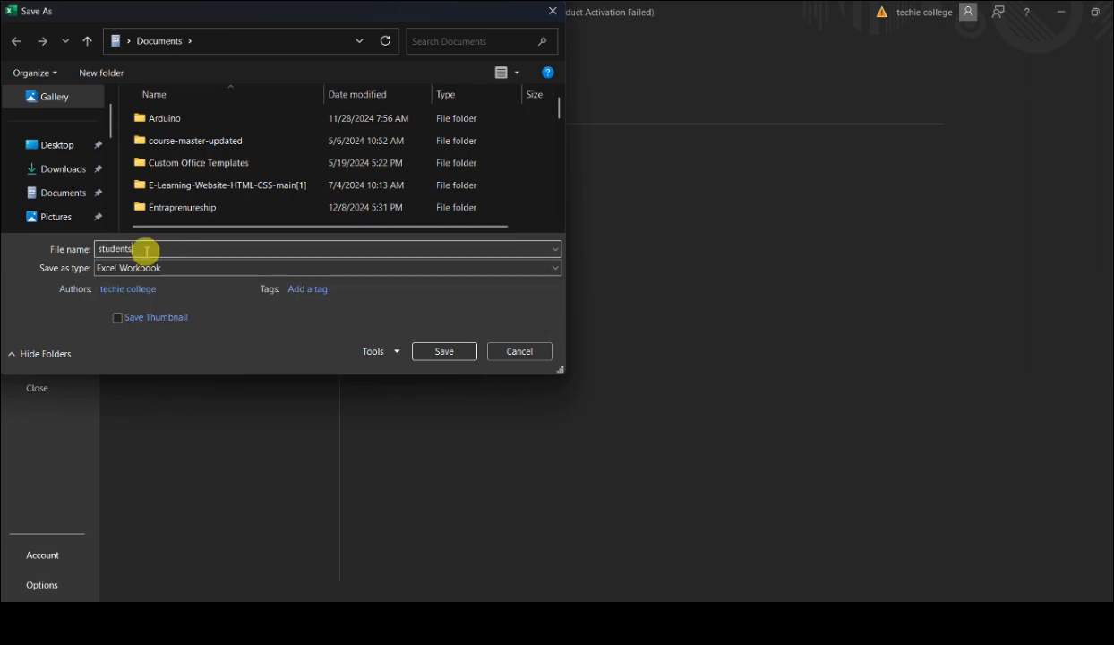
pyautogui.write('scores')
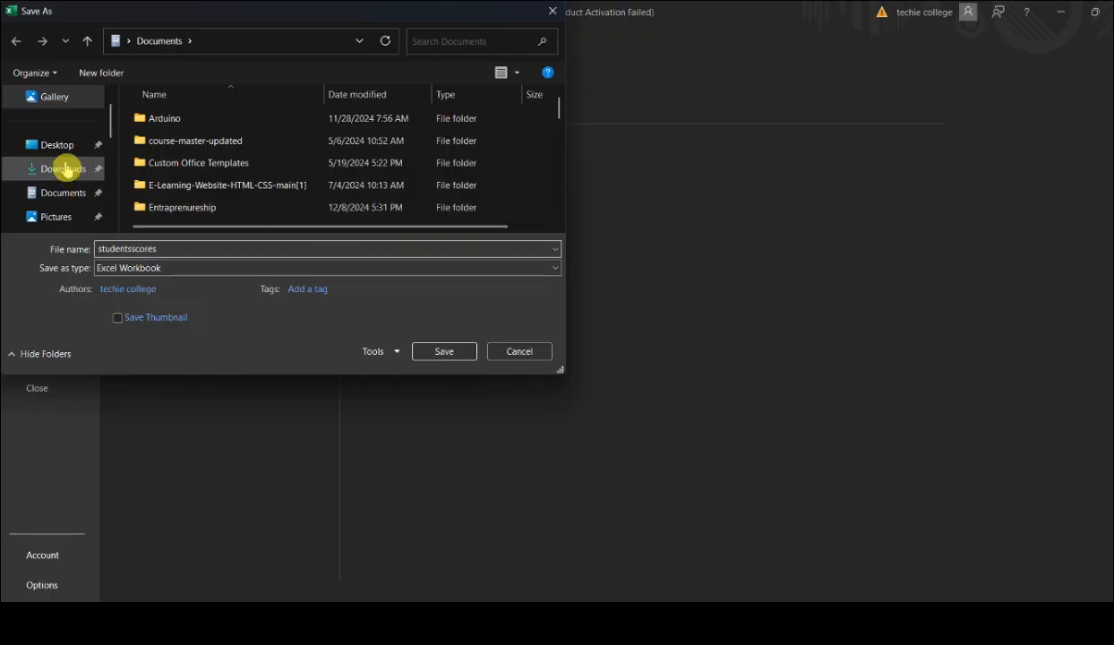
pyautogui.click(57, 147)
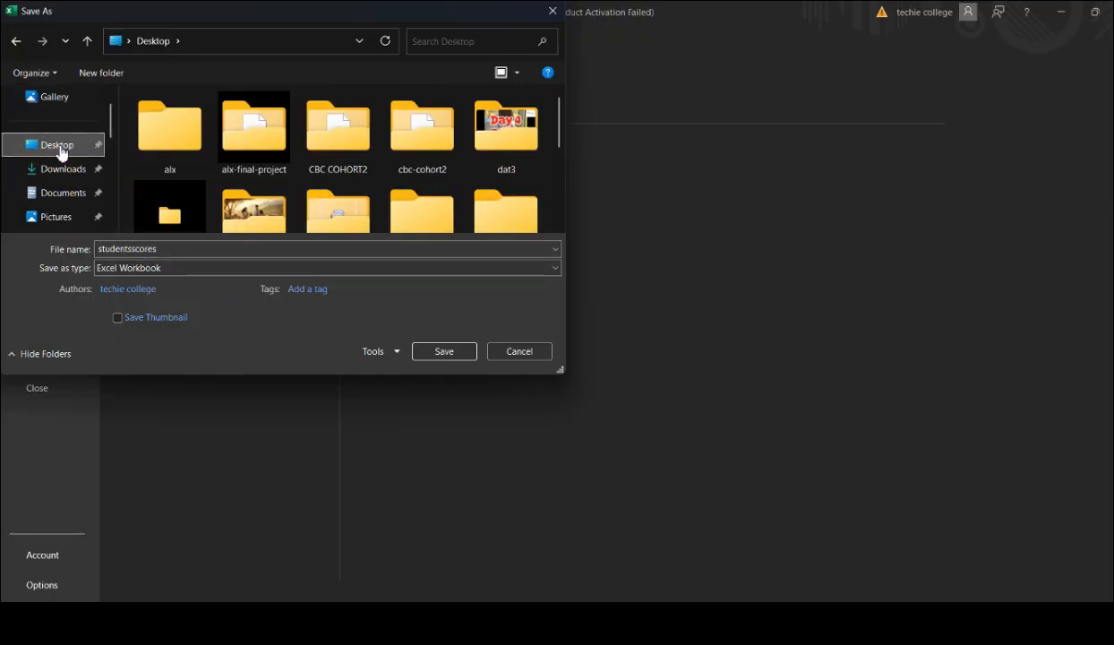
pyautogui.click(437, 353)
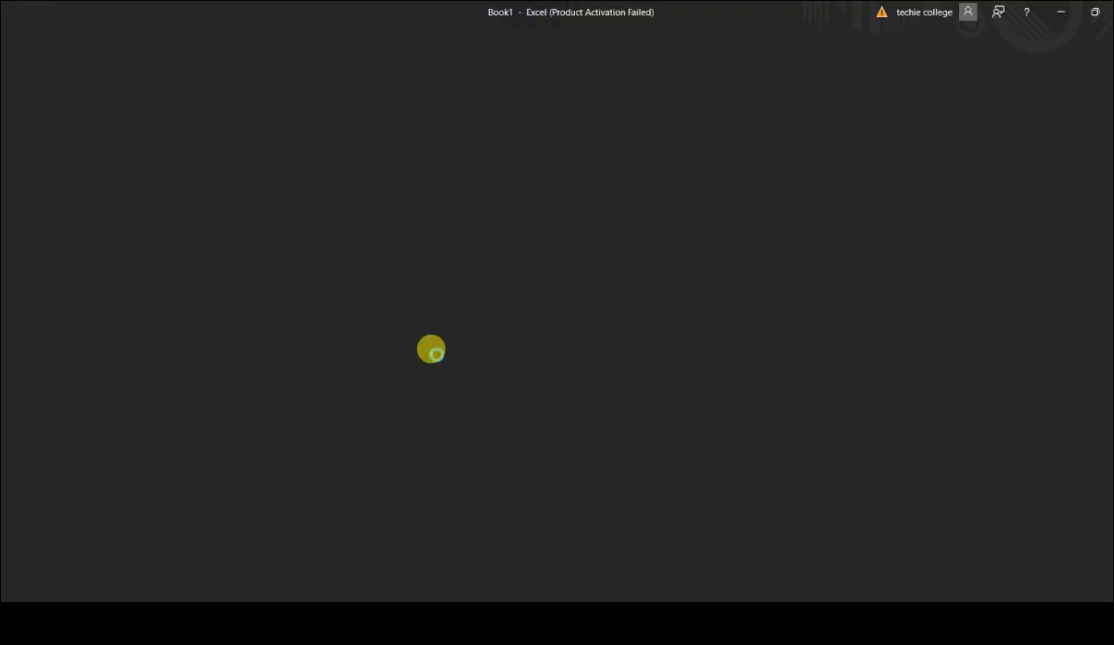